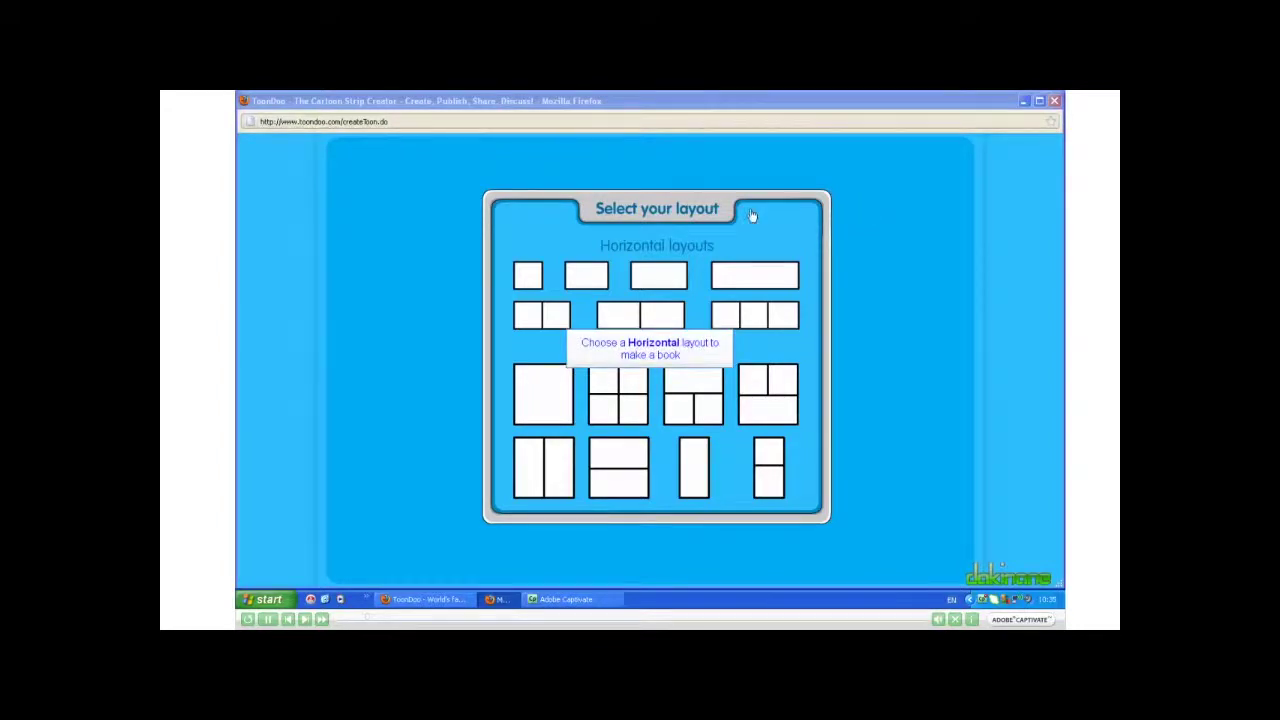
Step: Pick the two-panel horizontal layout for the new toon
click(650, 316)
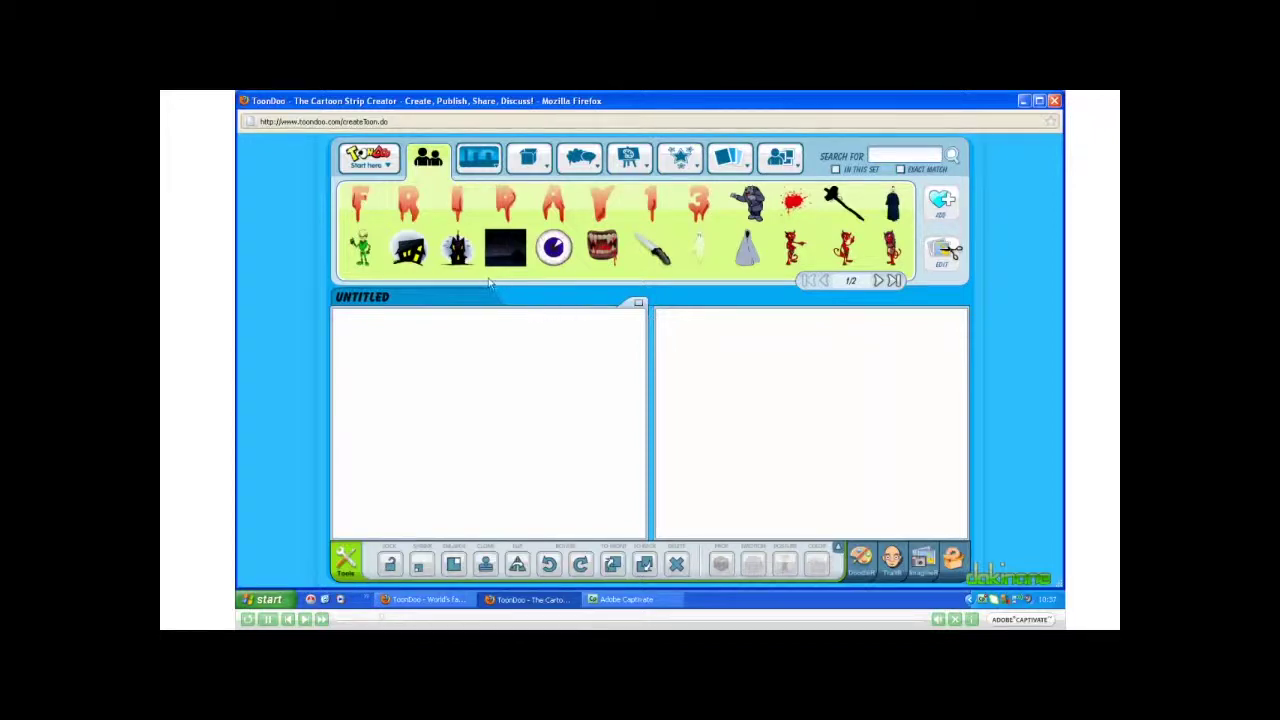
Step: Browse the Characters, Backgrounds, Props and Texts categories, then return to Characters
click(432, 165)
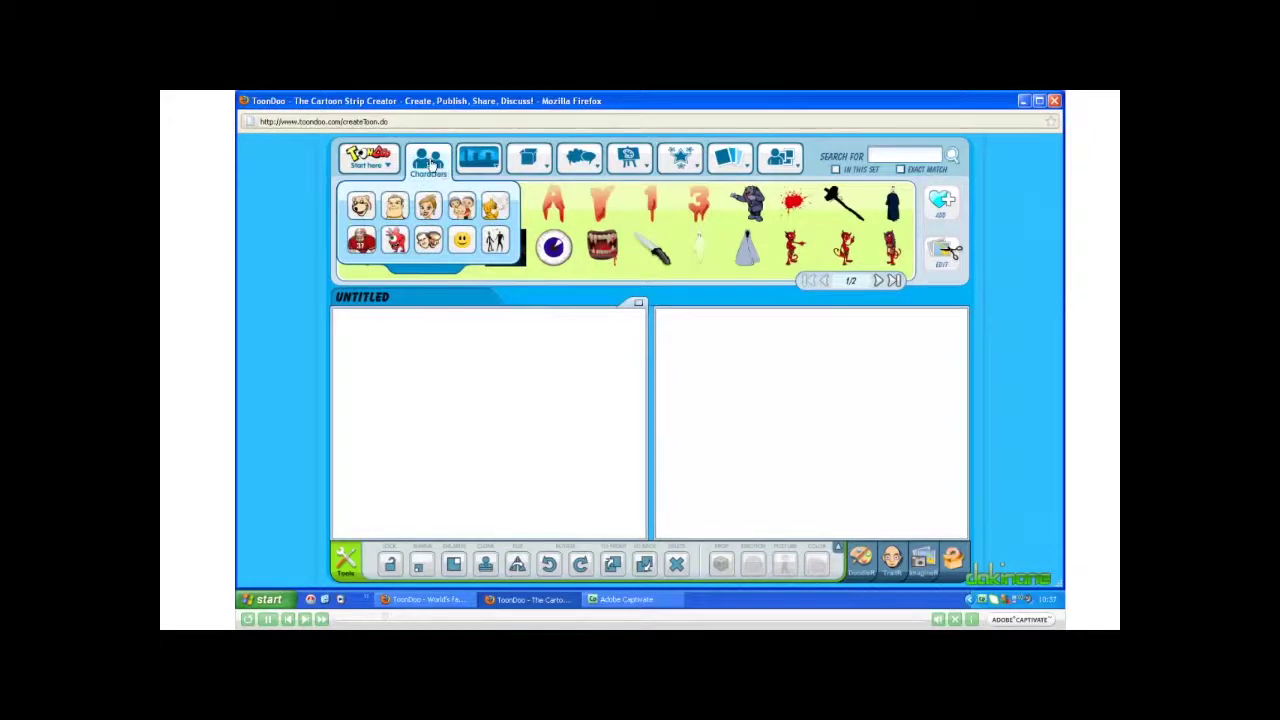
click(465, 162)
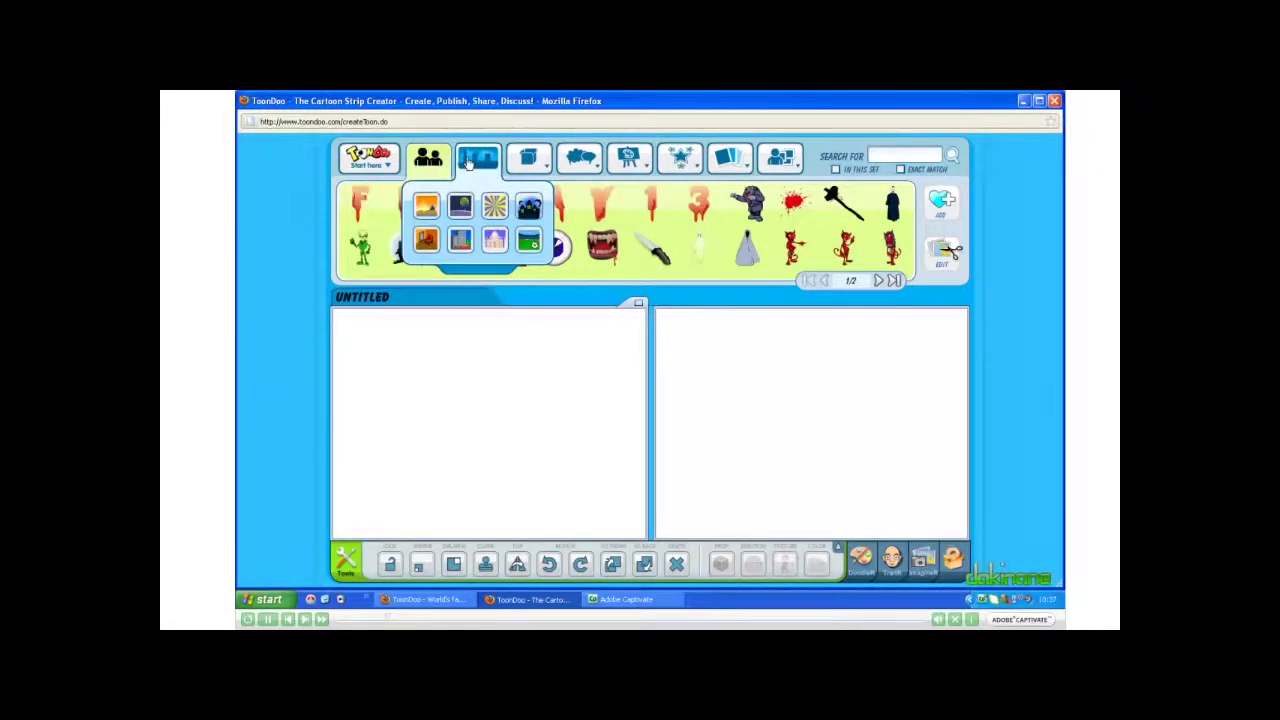
click(528, 160)
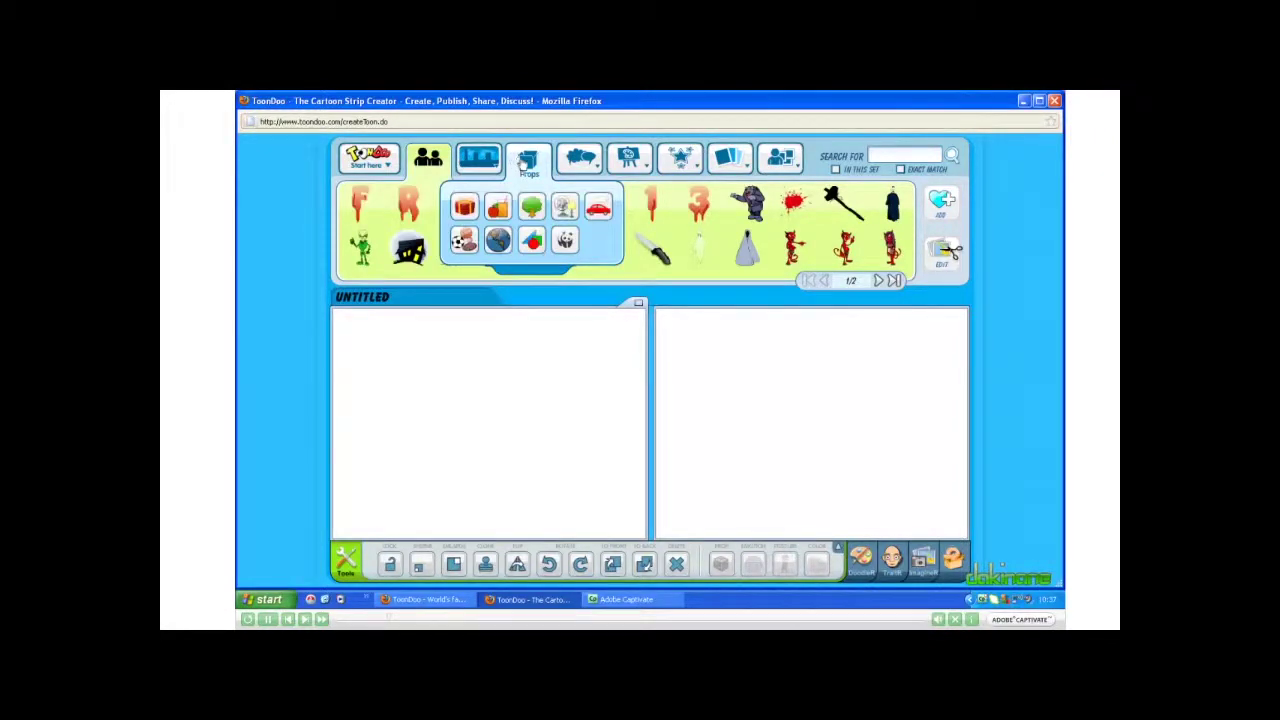
click(576, 161)
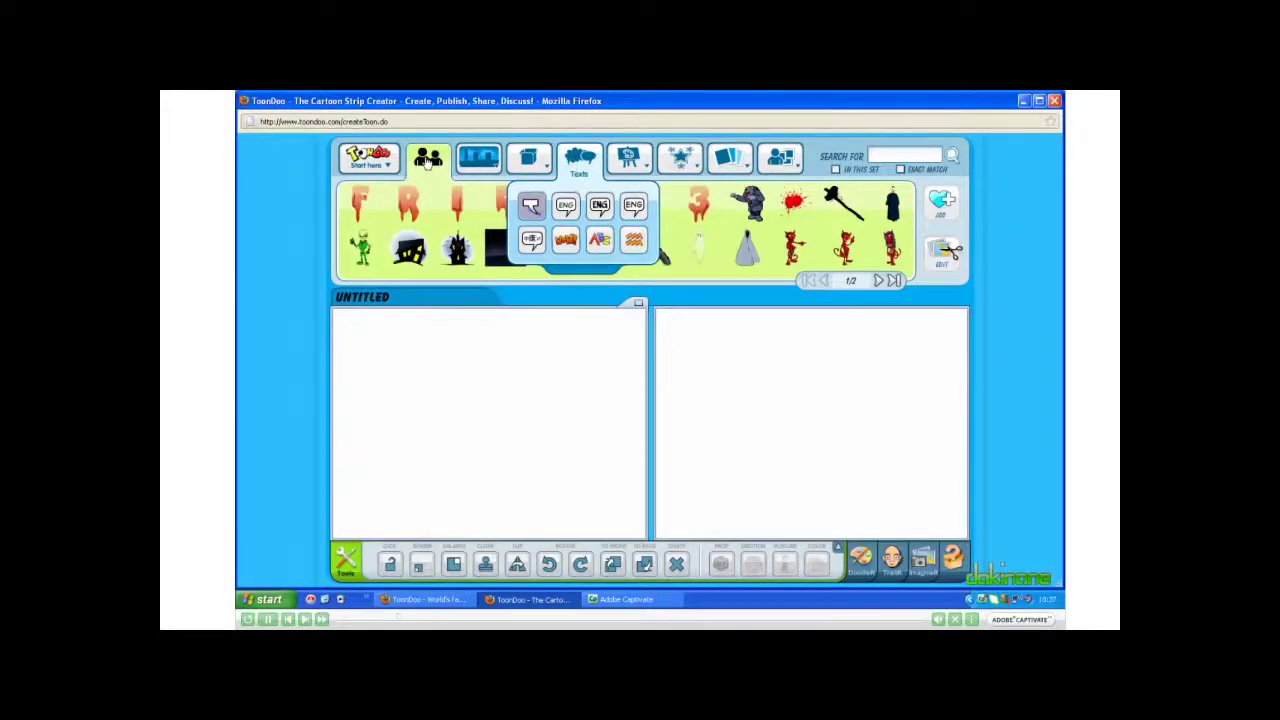
click(427, 160)
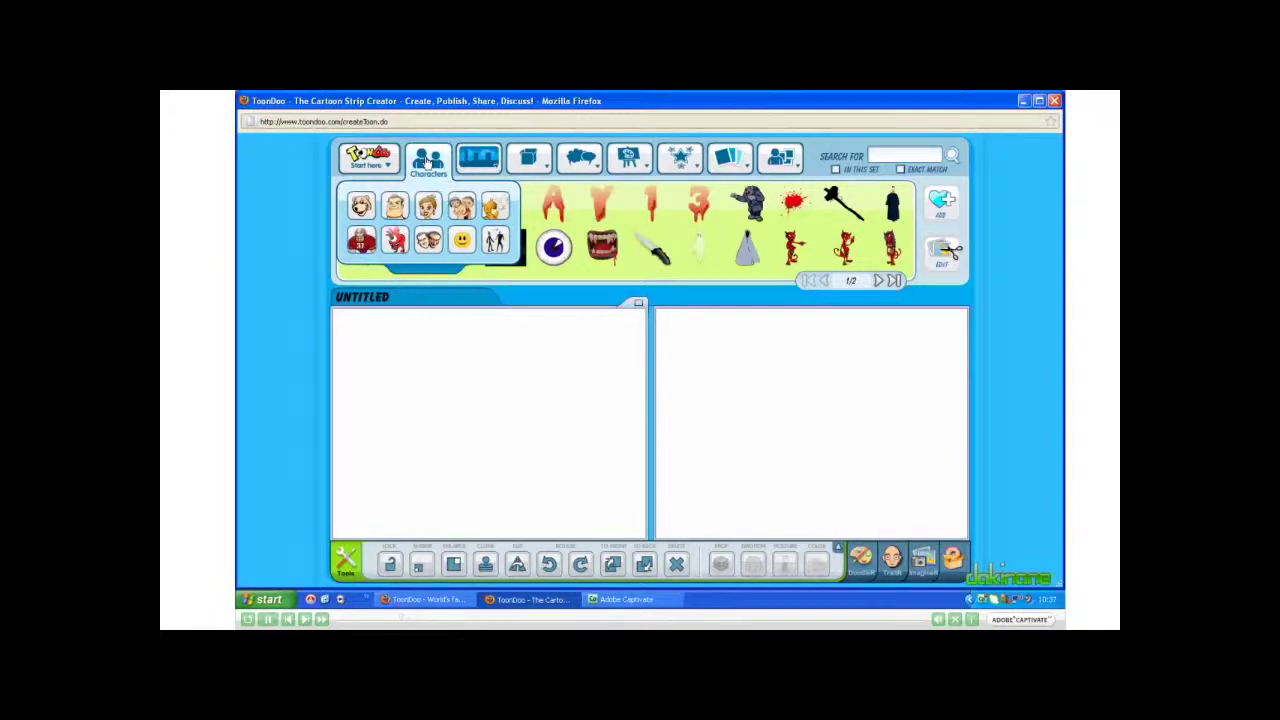
Step: Load the bear set and place the purple-dress bear in panel 1 and the pink-dress bear in panel 2
click(362, 205)
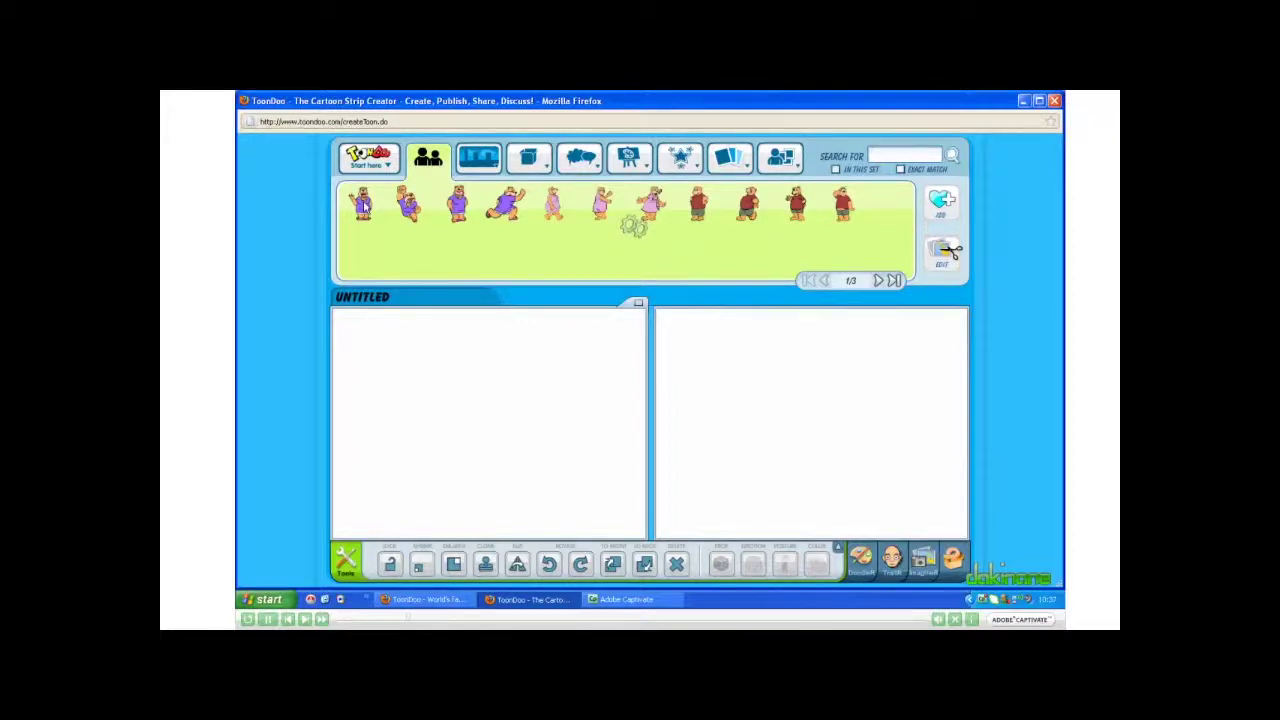
drag(365, 205, 483, 405)
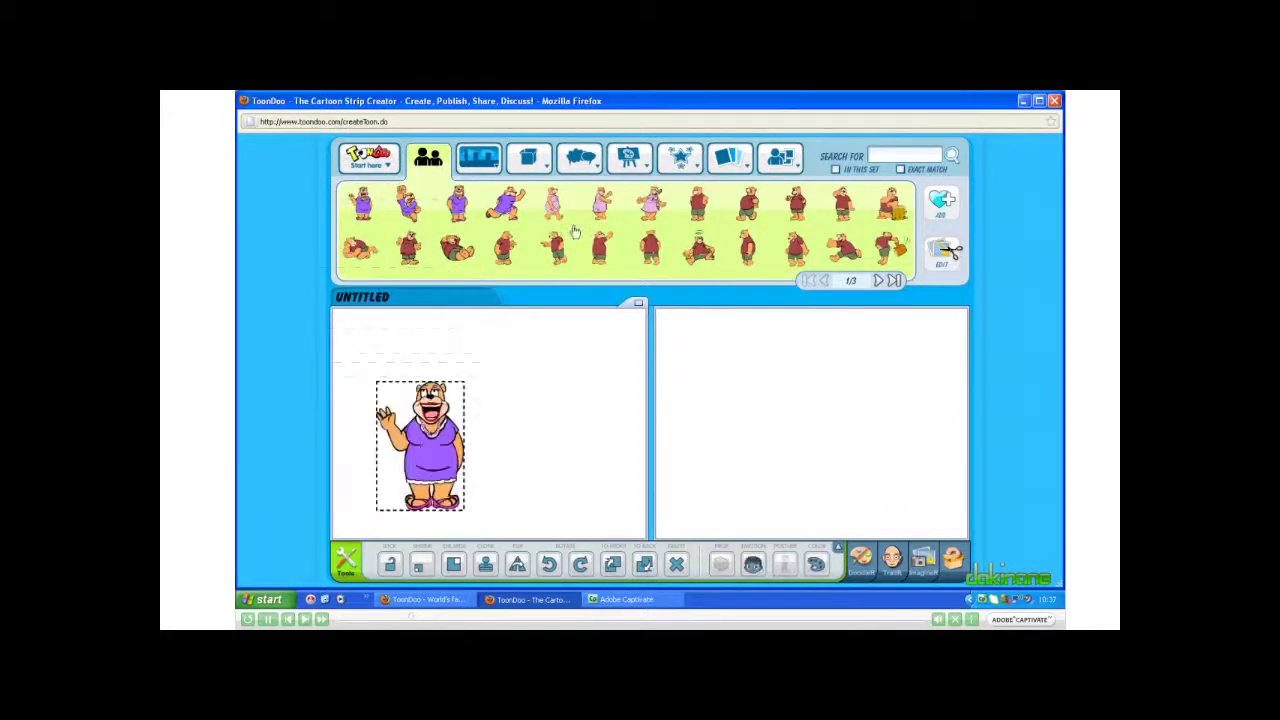
drag(600, 205, 738, 440)
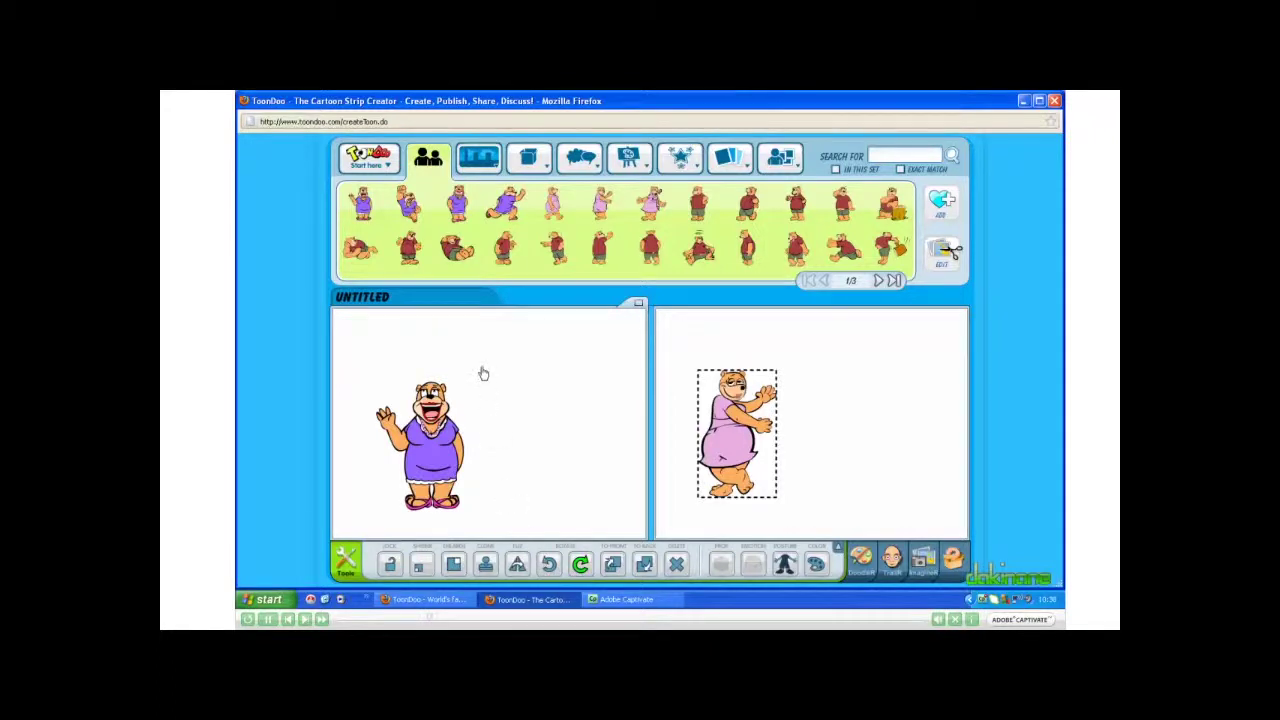
Step: Put the Egyptian pyramids landmark behind panel 1 and the Leaning Tower of Pisa behind panel 2
click(476, 160)
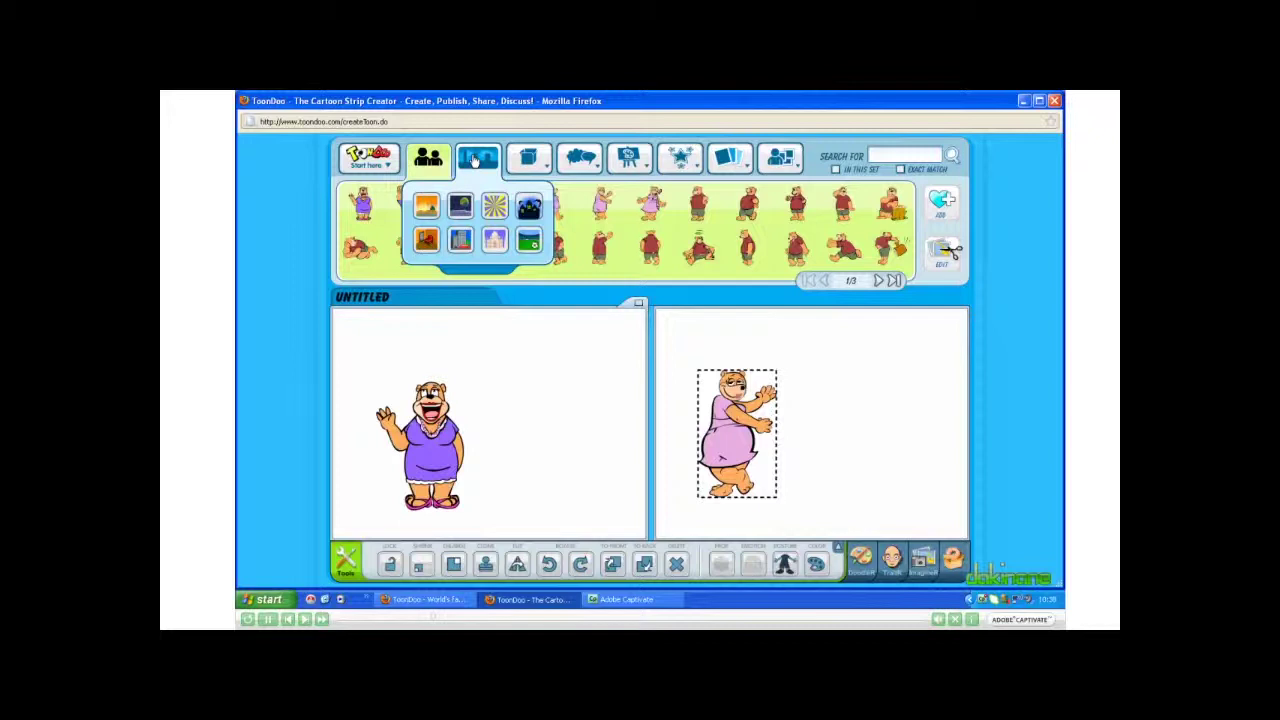
click(493, 242)
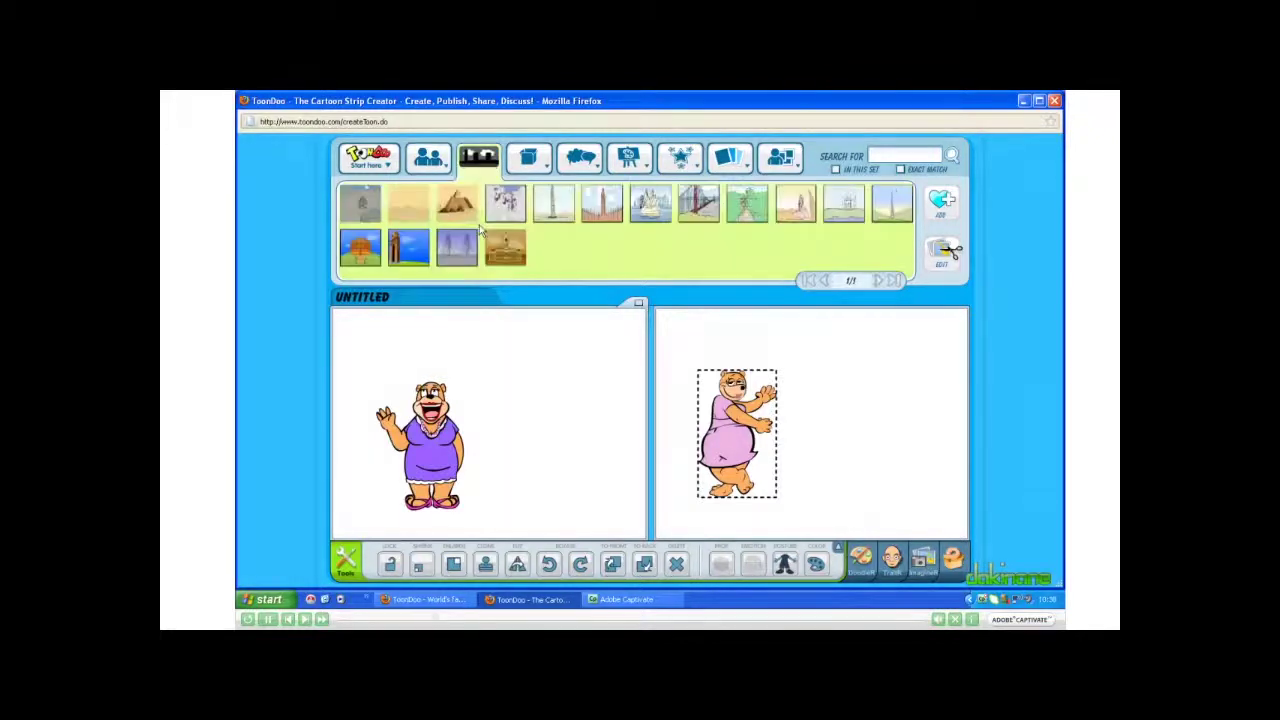
drag(457, 203, 460, 410)
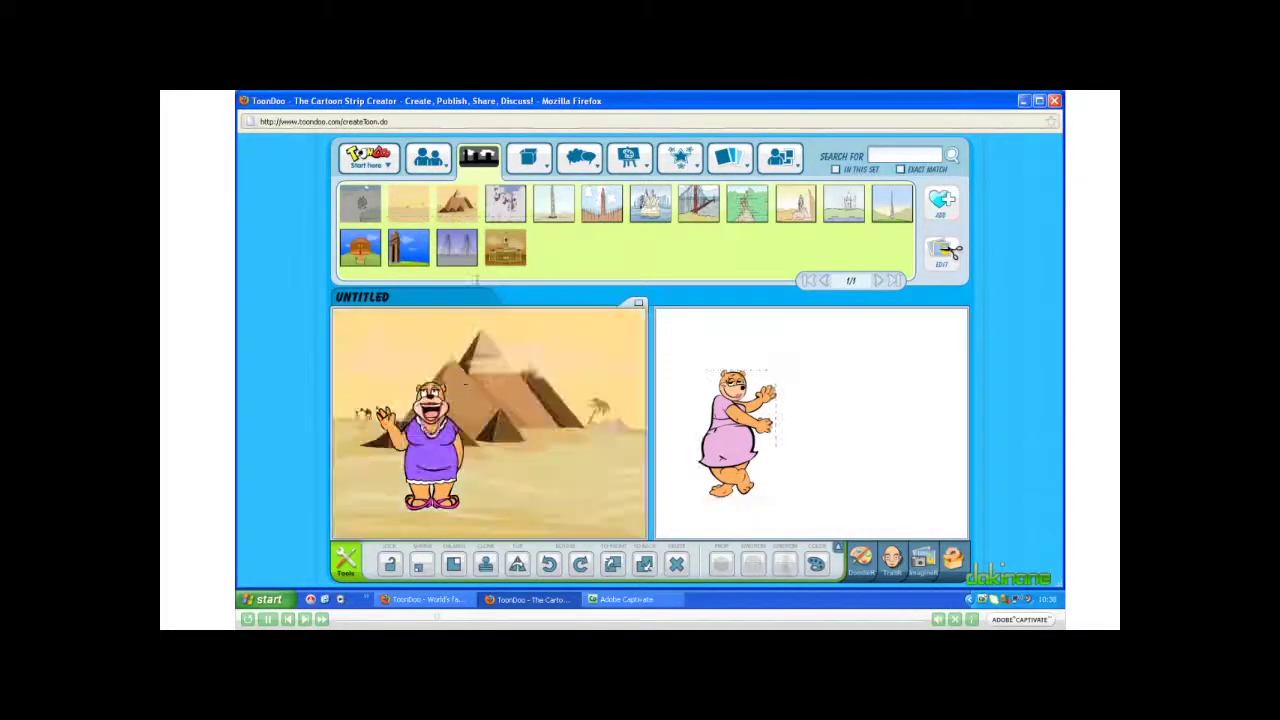
drag(553, 205, 755, 430)
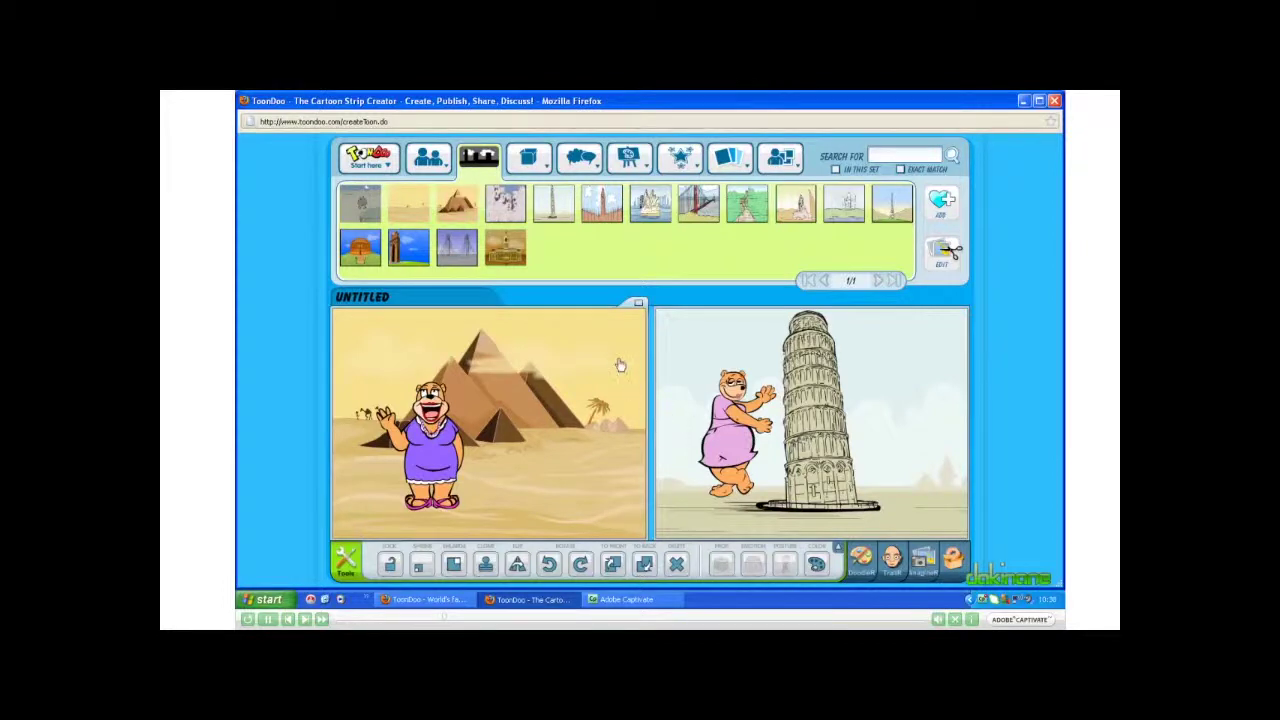
Step: Add a PRO speech bubble reading 'Hello!' to panel 1, its tail pointing at the bear
click(581, 158)
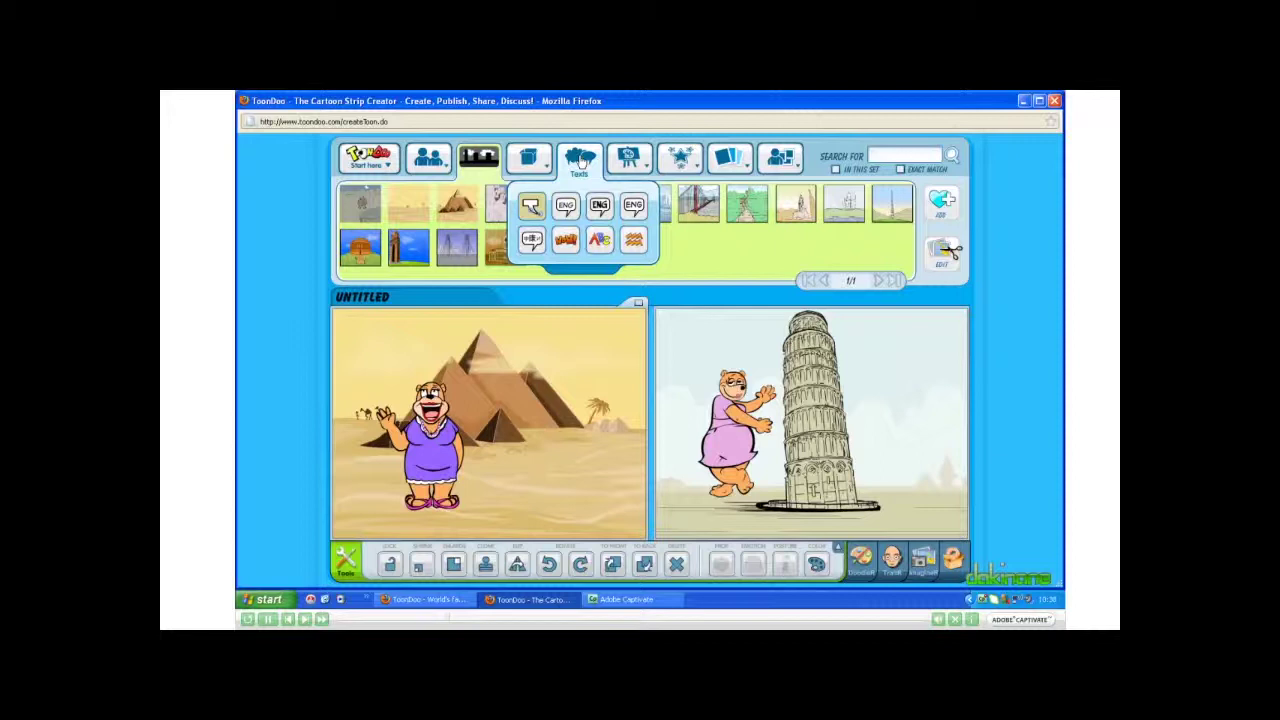
click(531, 206)
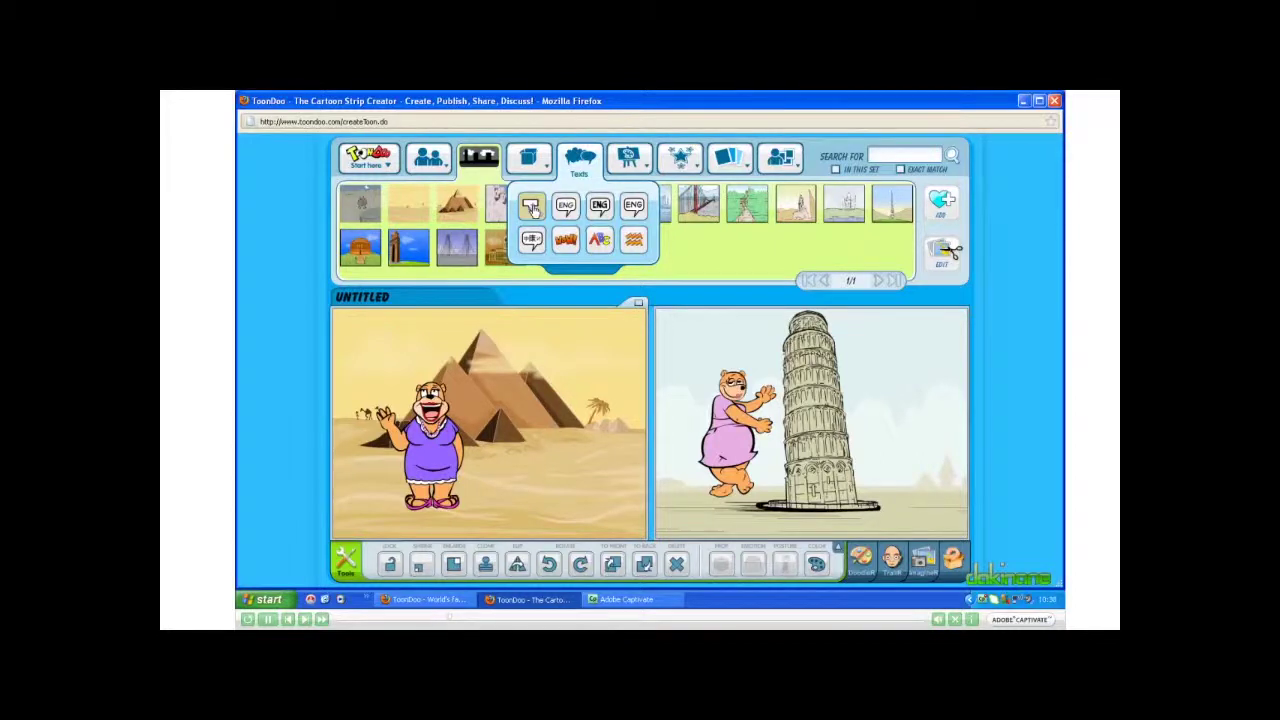
drag(413, 215, 513, 398)
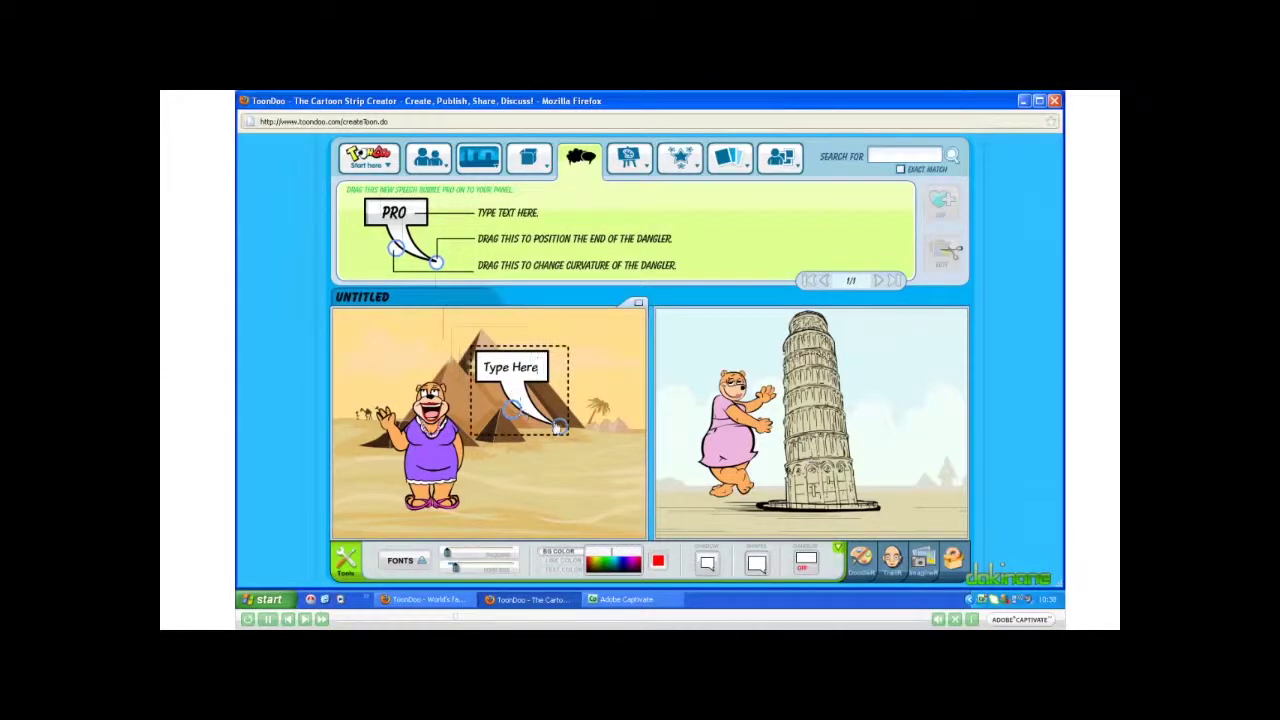
drag(561, 430, 516, 407)
click(482, 367)
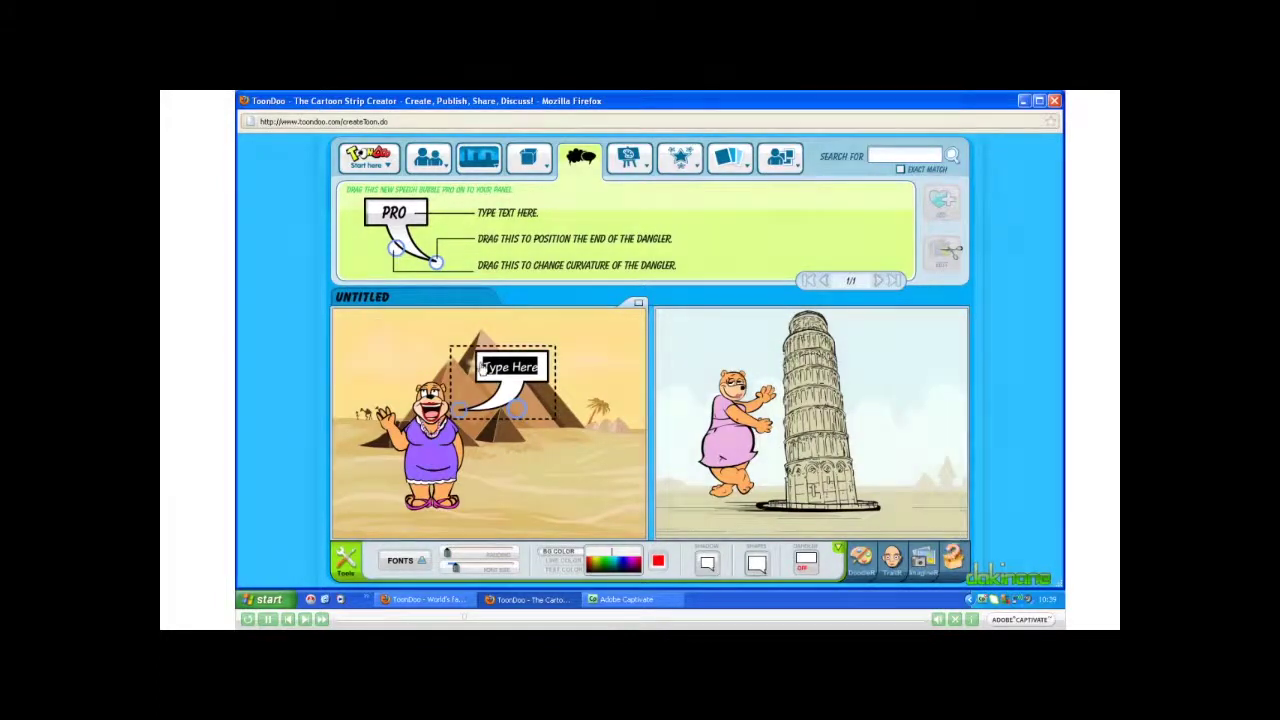
text(H)
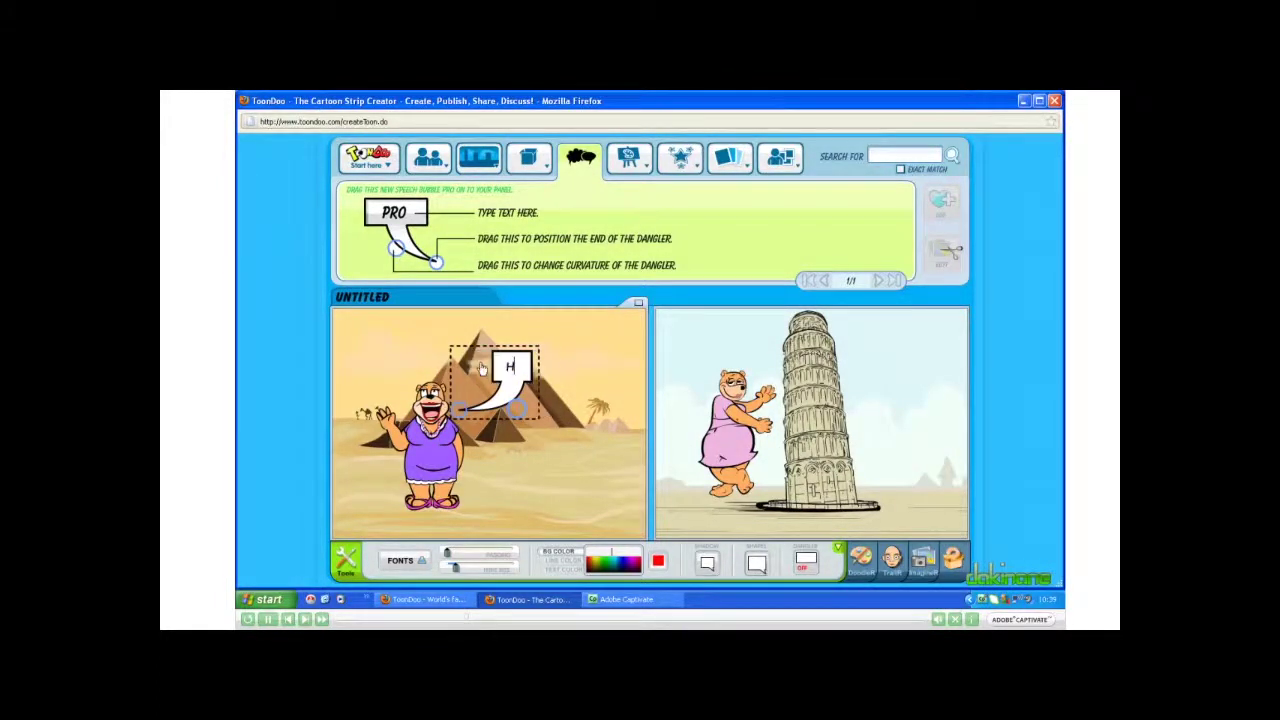
text(ello!)
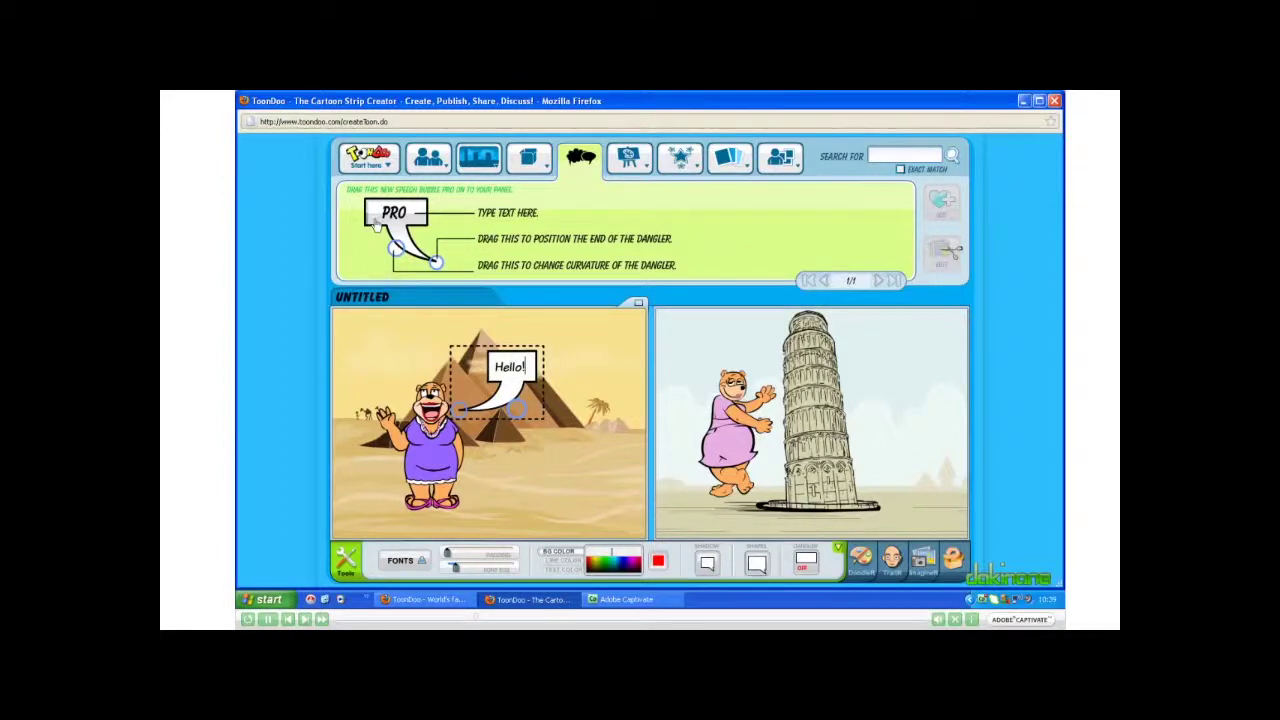
click(372, 165)
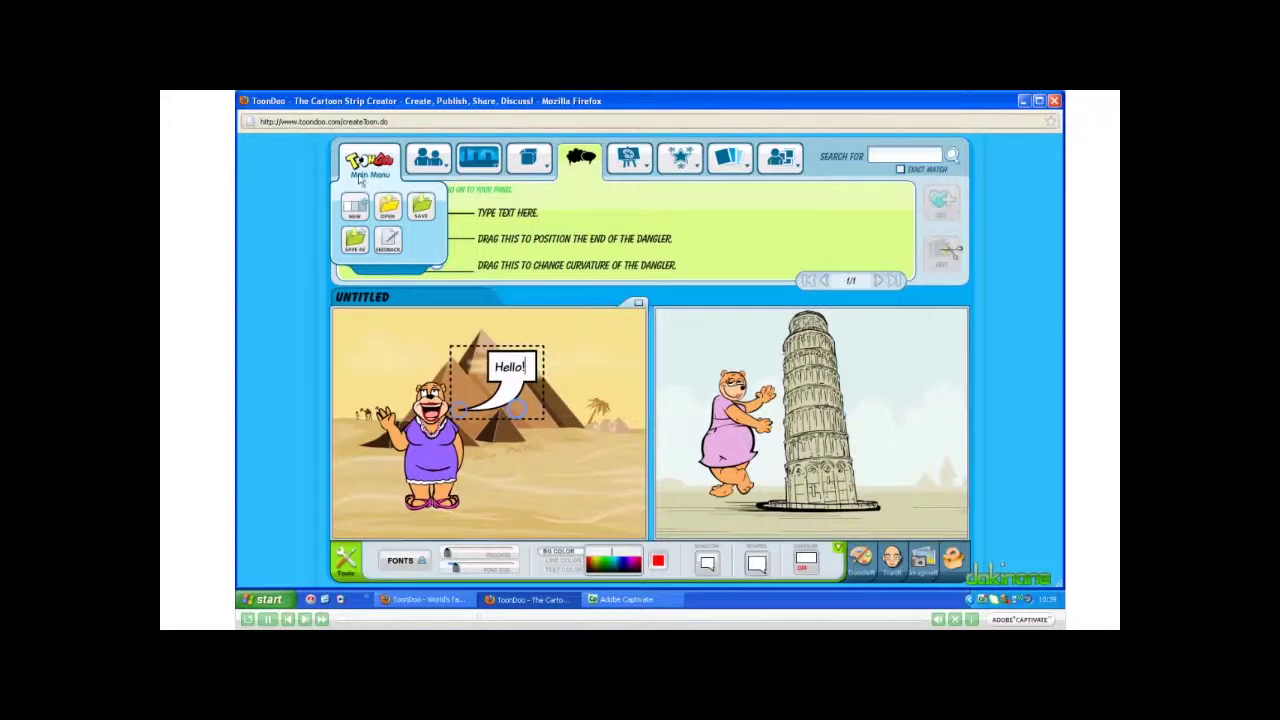
Step: Publish the comic to the world with the title 'Bear Meets World'
click(354, 239)
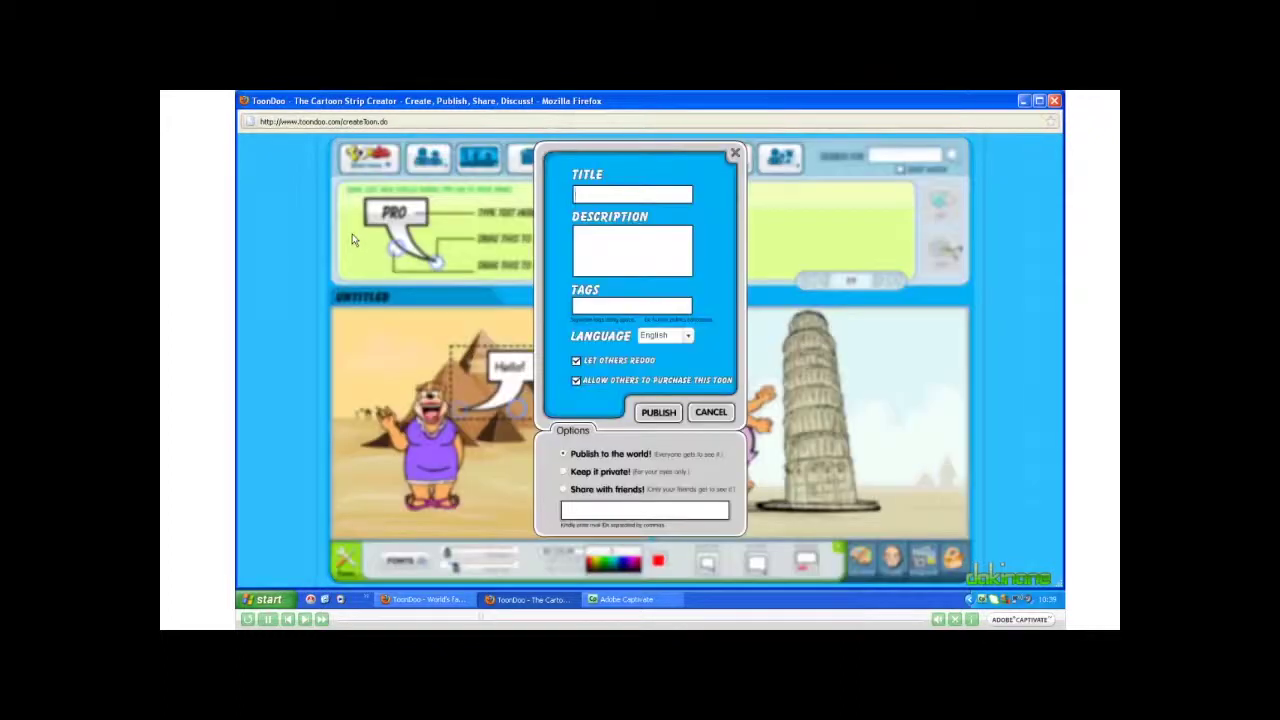
text(Bear Meets World)
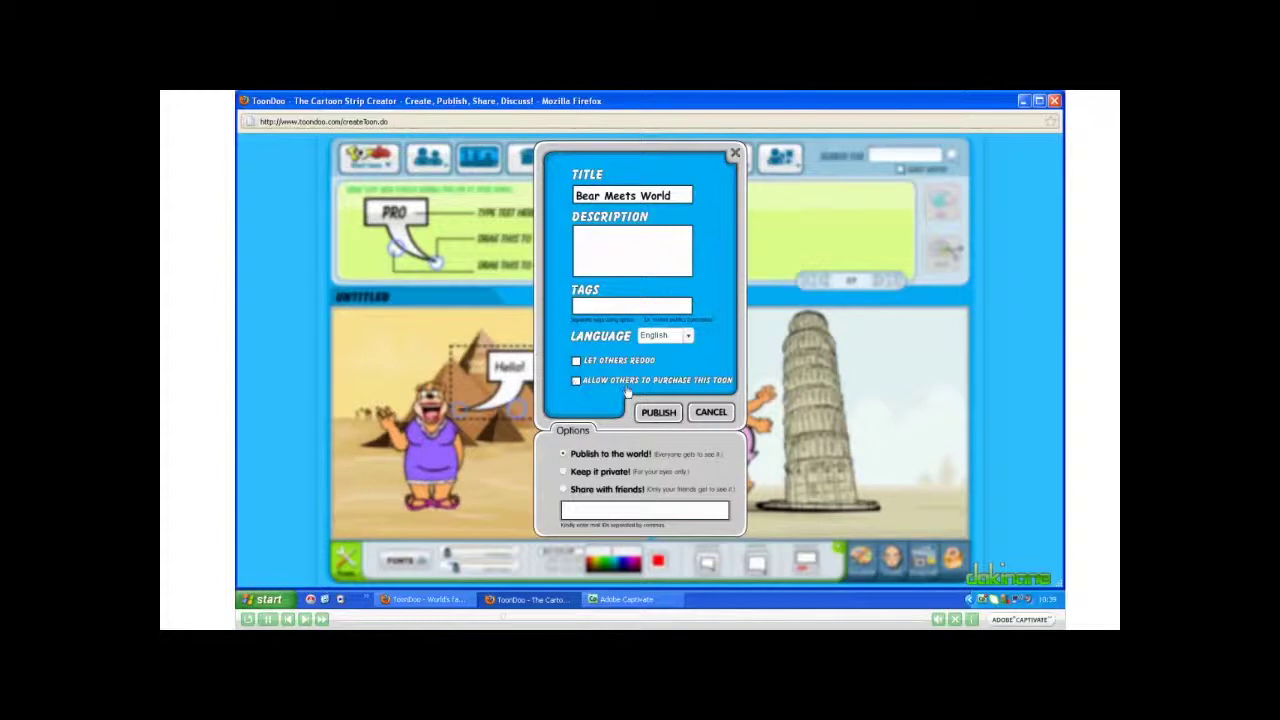
click(657, 411)
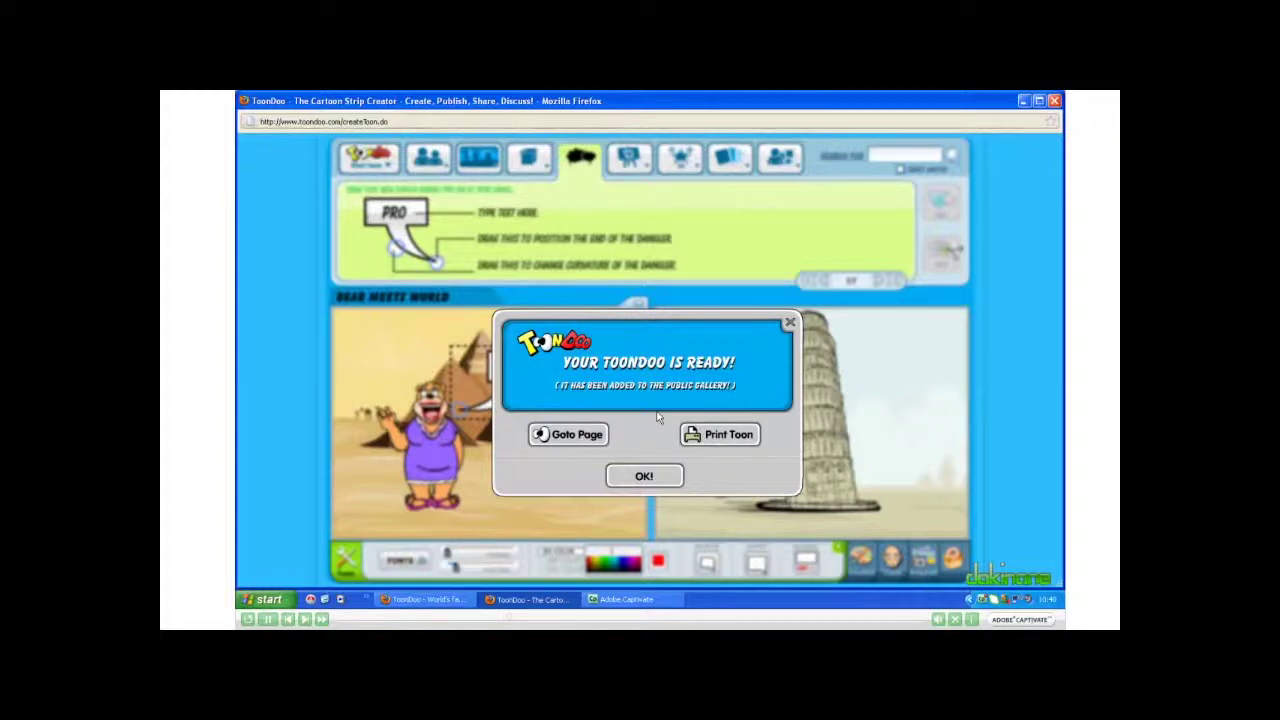
Step: Dismiss the ready confirmation and close the editor window, choosing Leave Page
click(641, 478)
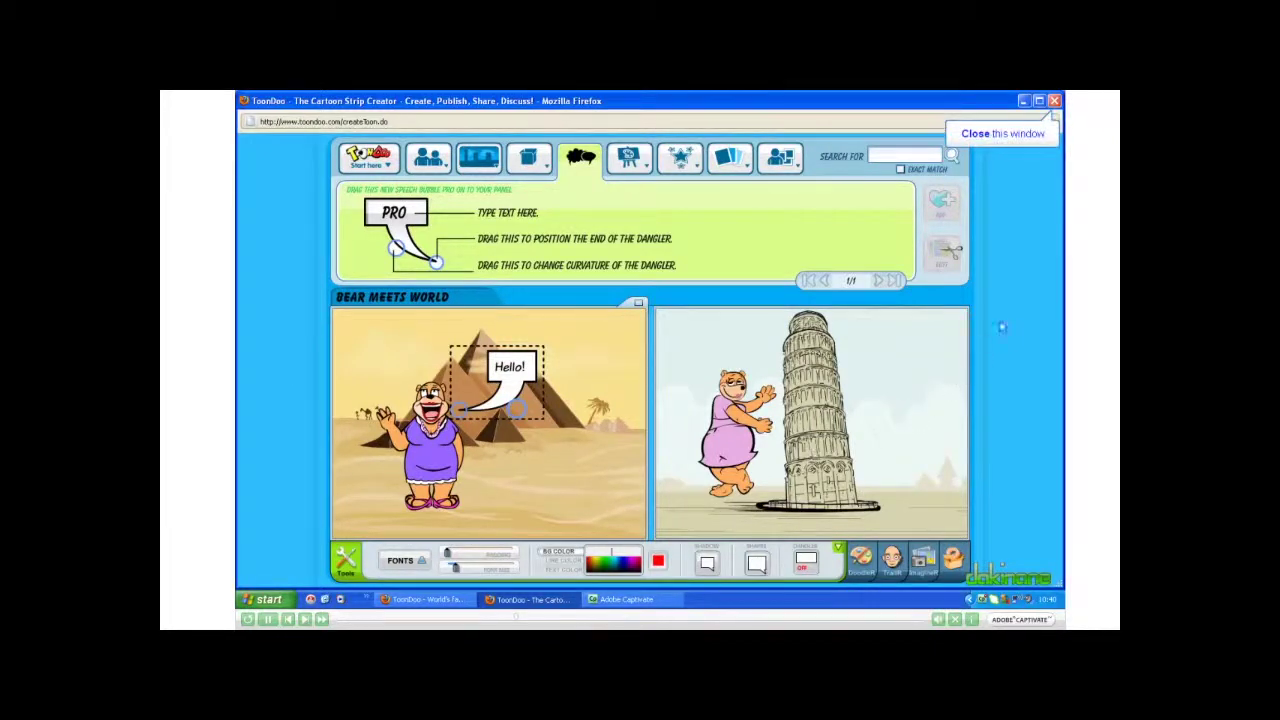
click(1054, 101)
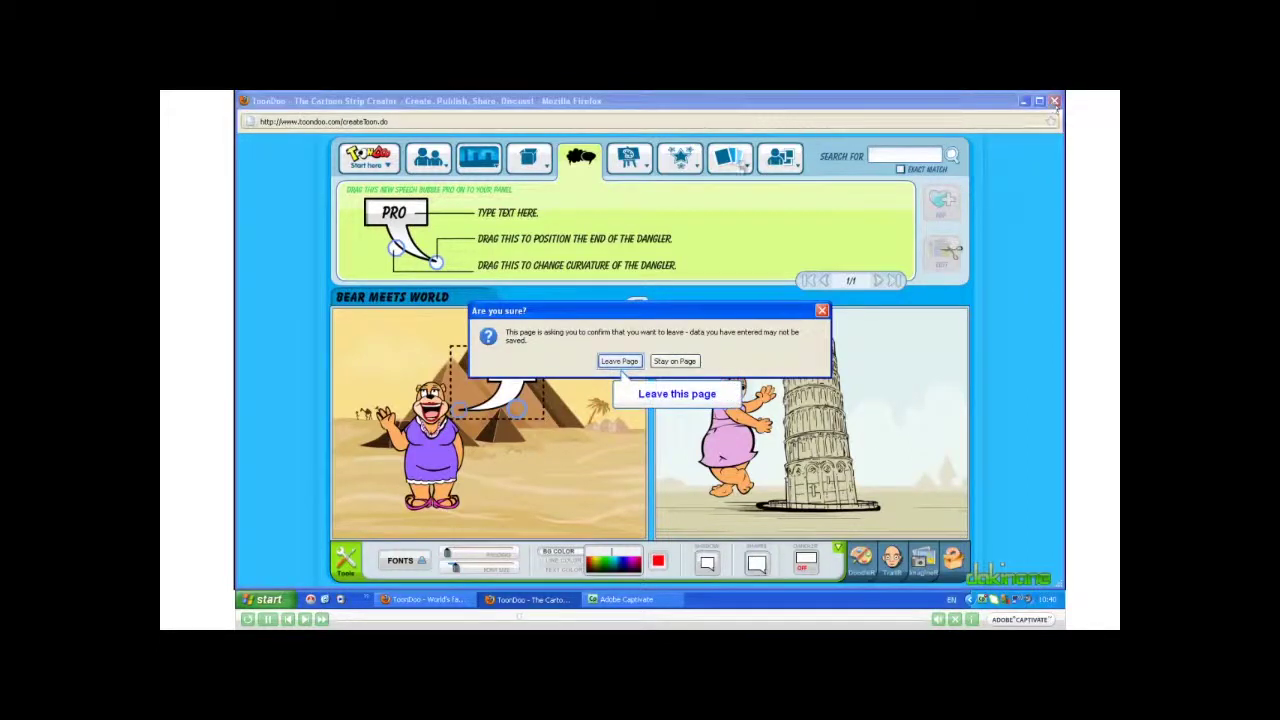
click(619, 362)
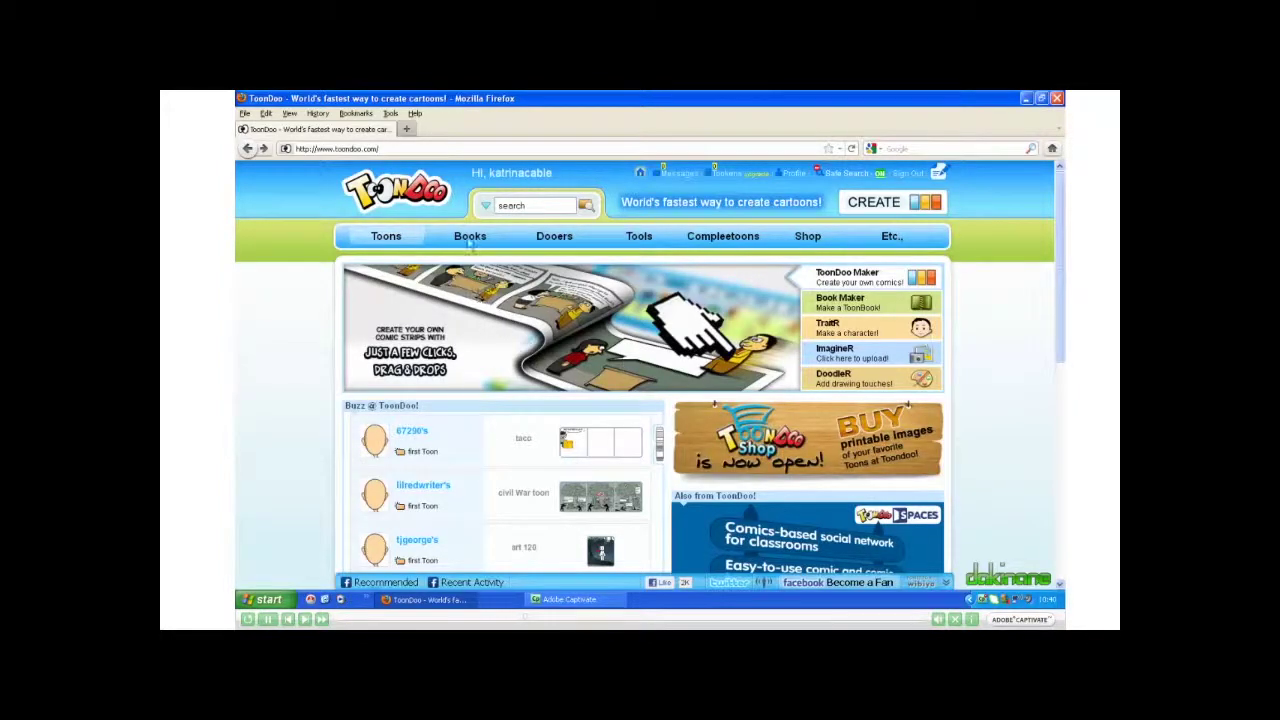
Step: Create a new ToonBook with Bear Meets World as page 1 and Tour 2 as page 2
mouse_move(469, 242)
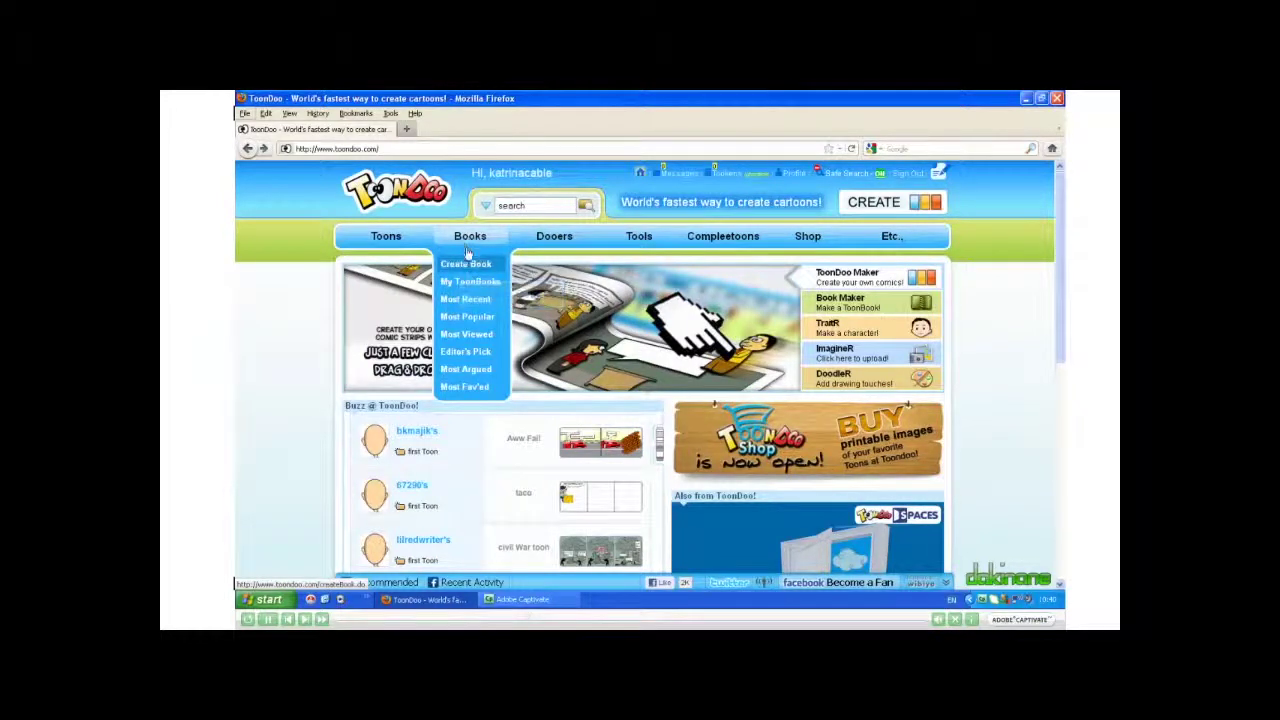
click(467, 264)
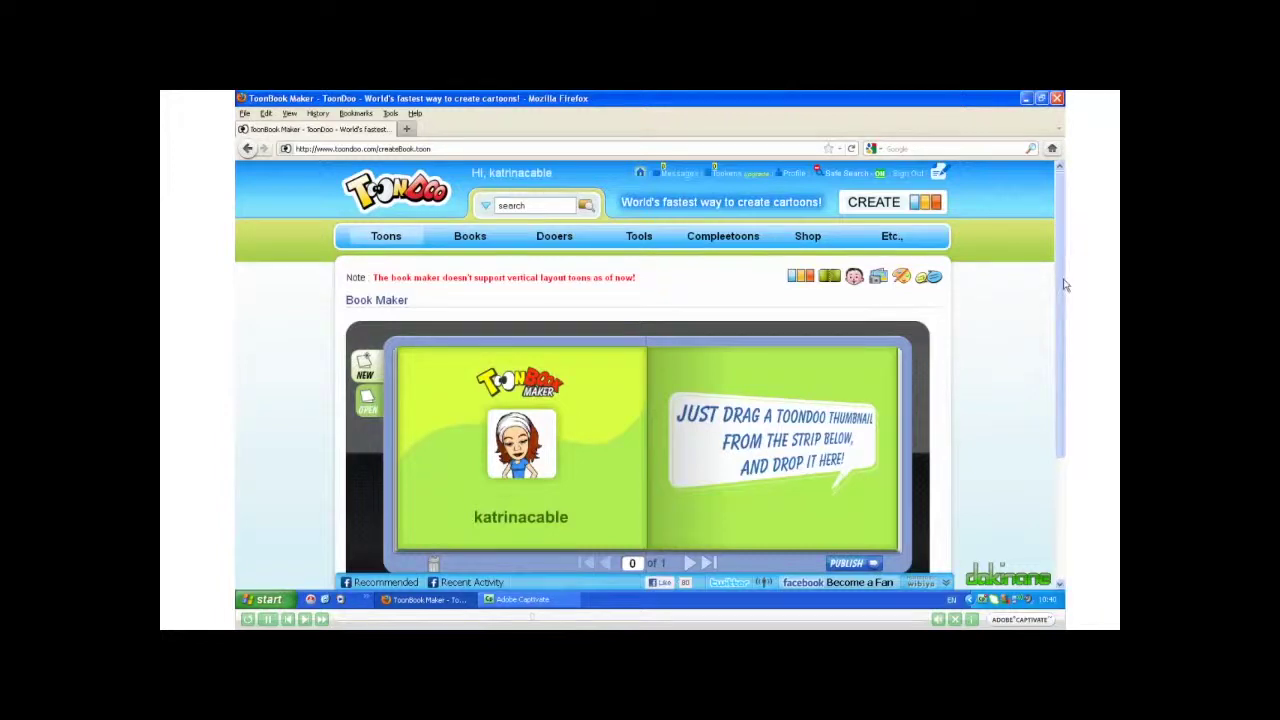
scroll(1065, 286, down, 2)
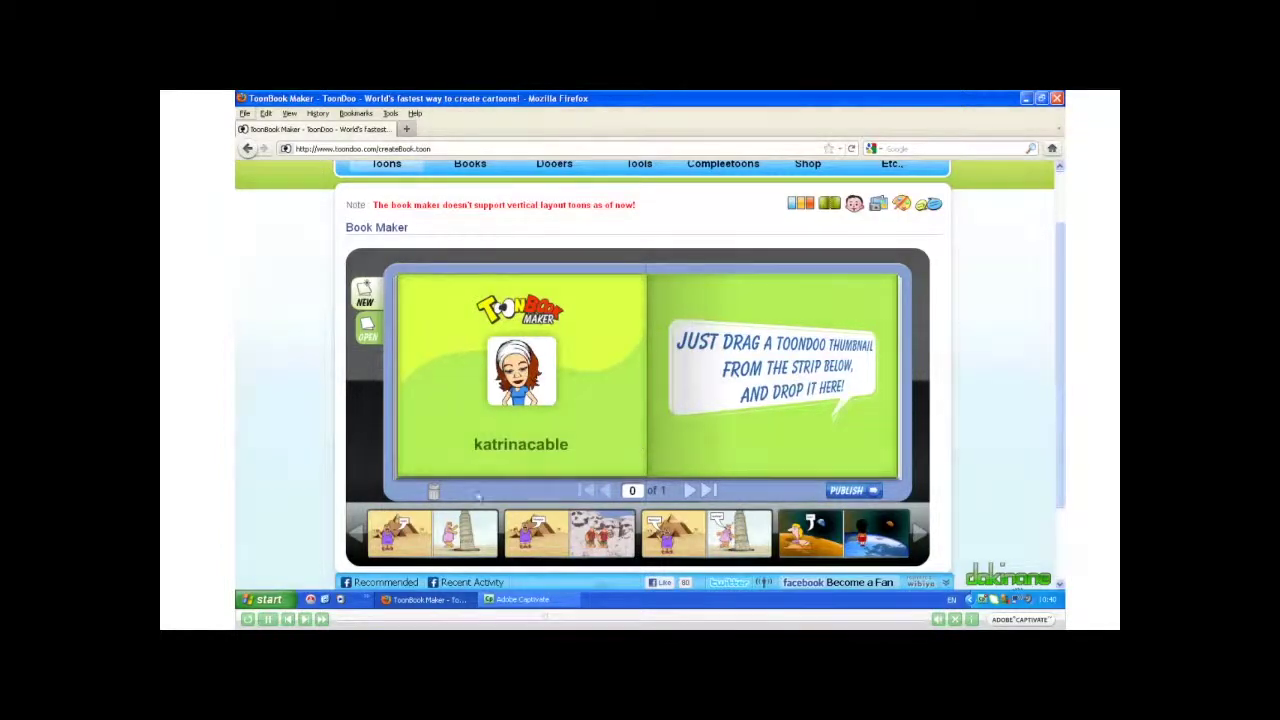
drag(451, 521, 645, 388)
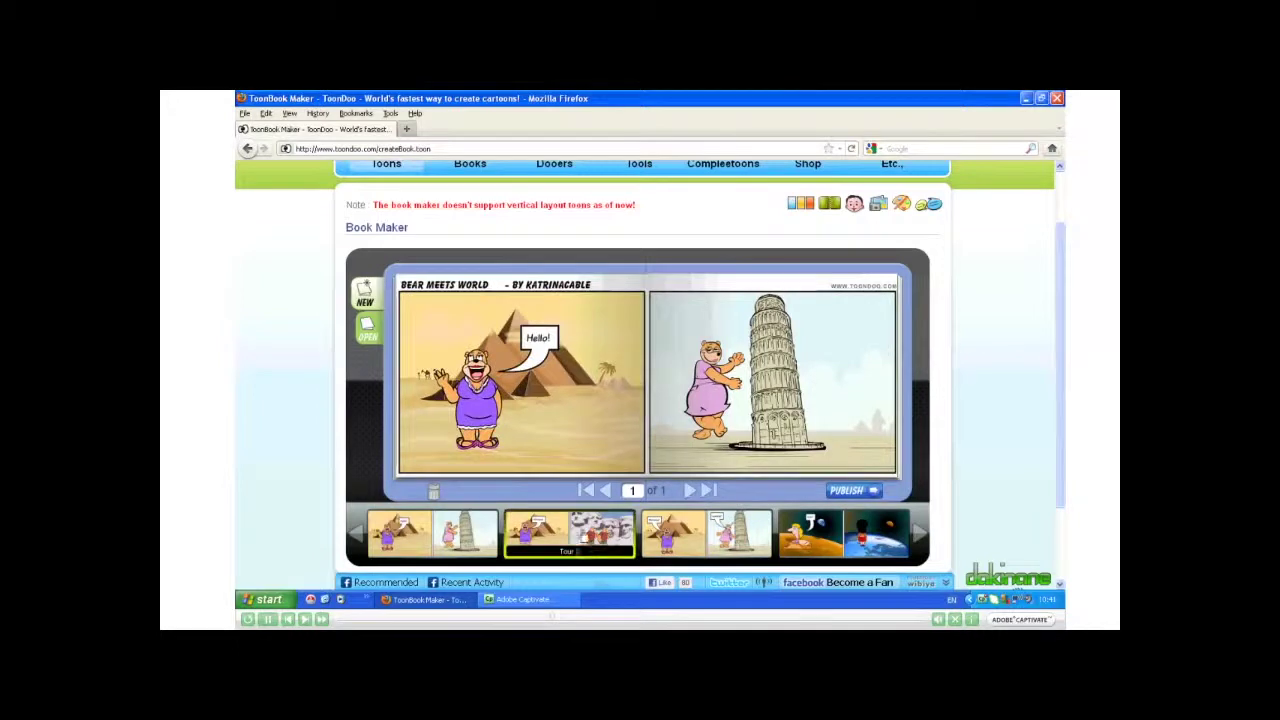
drag(582, 540, 837, 385)
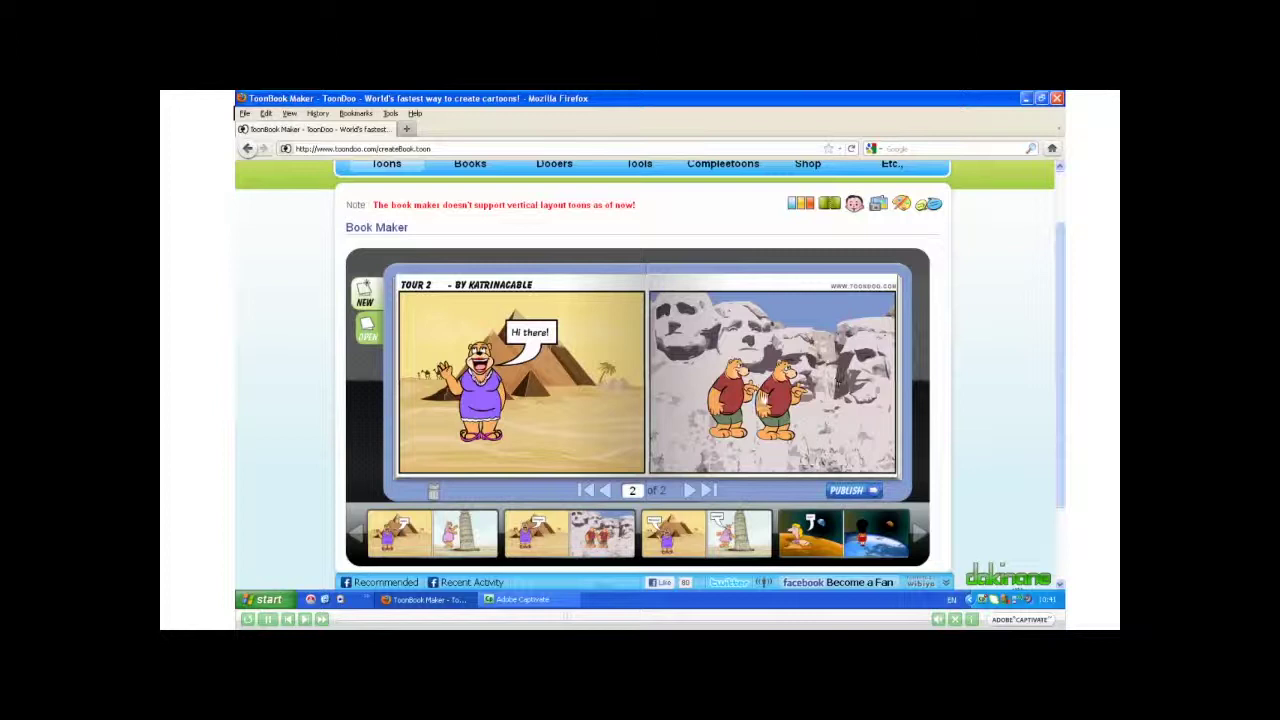
Step: Title the book TESTER on its details page and publish it
click(707, 490)
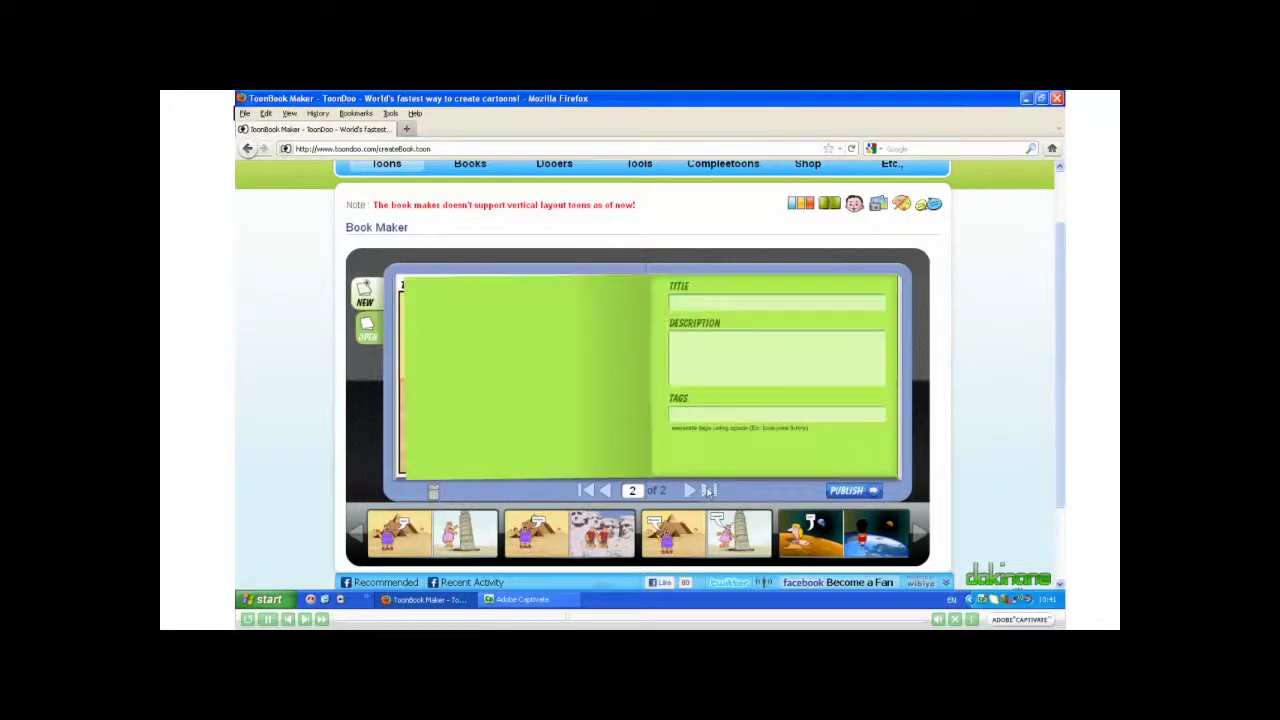
click(717, 303)
text(TEST)
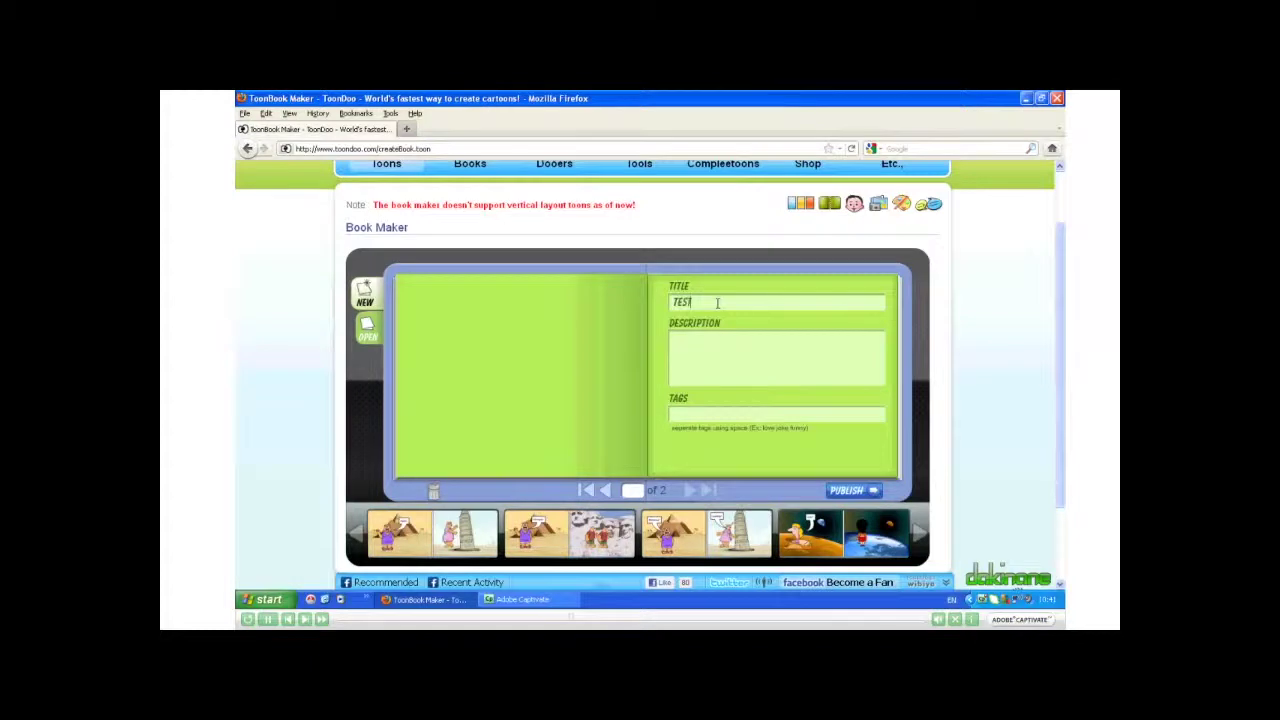
text(ER)
click(863, 489)
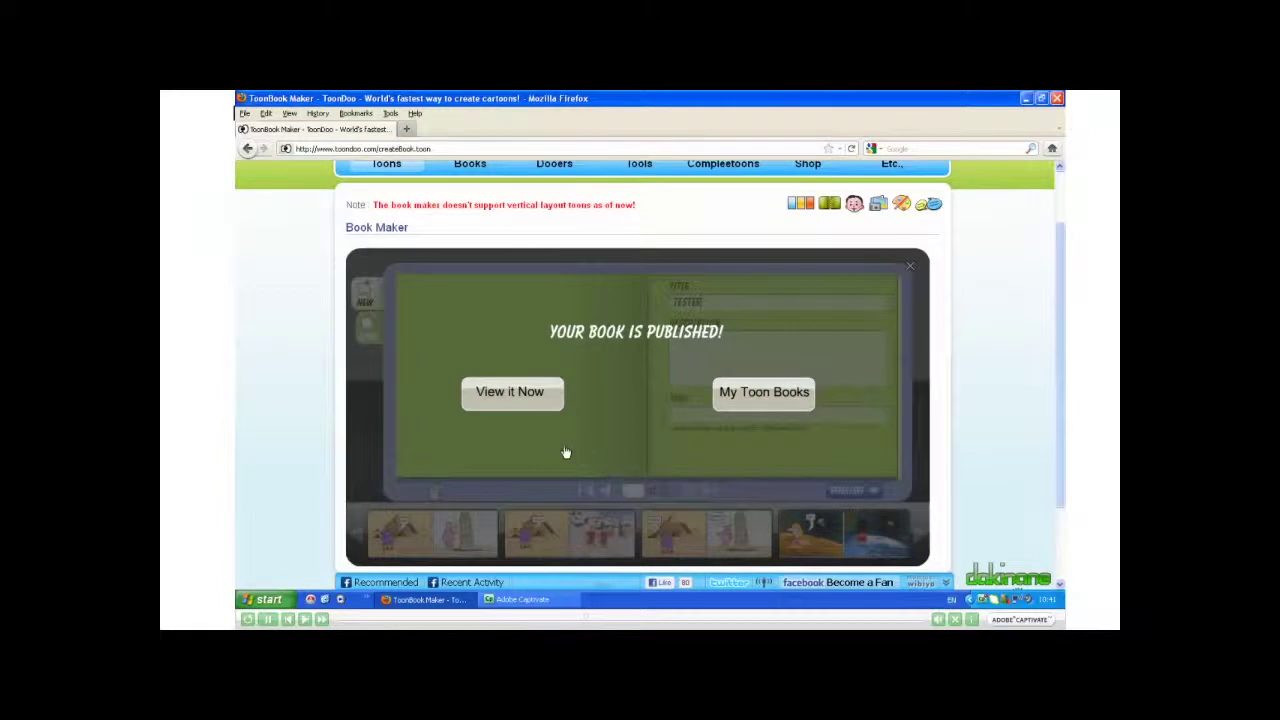
Step: View the published book and turn its pages from Bear Meets World to Tour 2
click(534, 394)
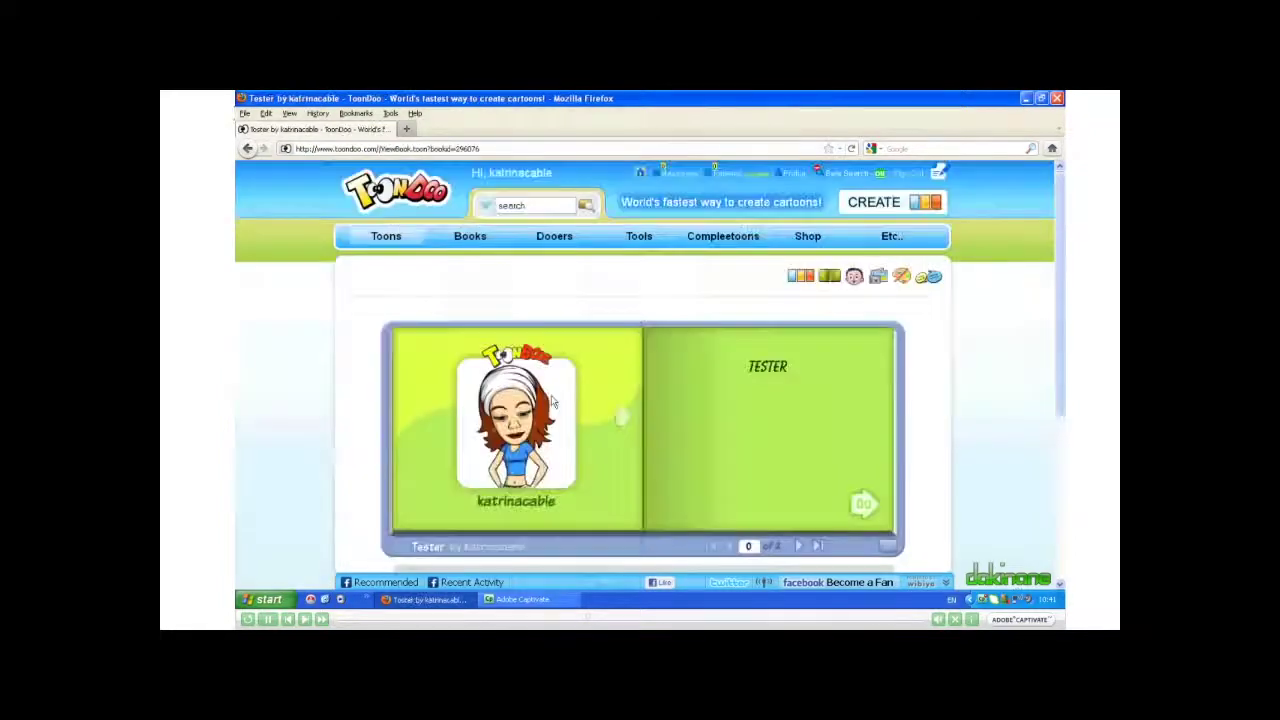
click(860, 505)
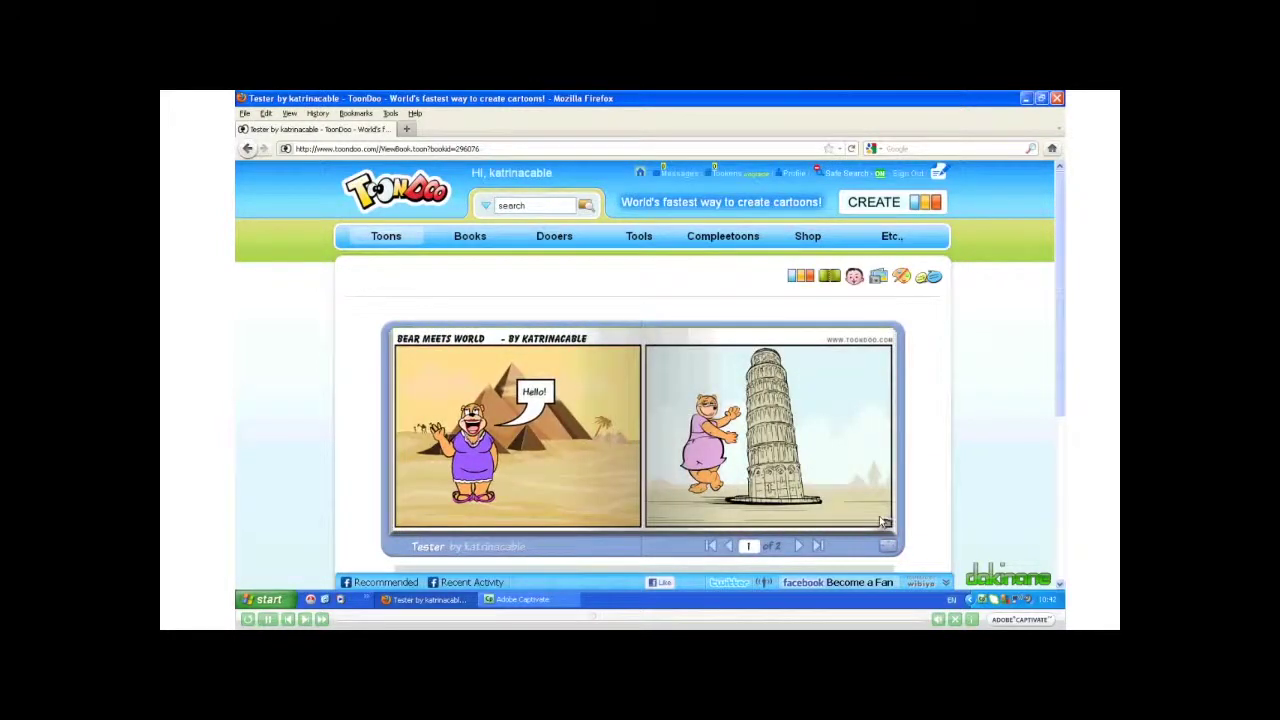
click(884, 522)
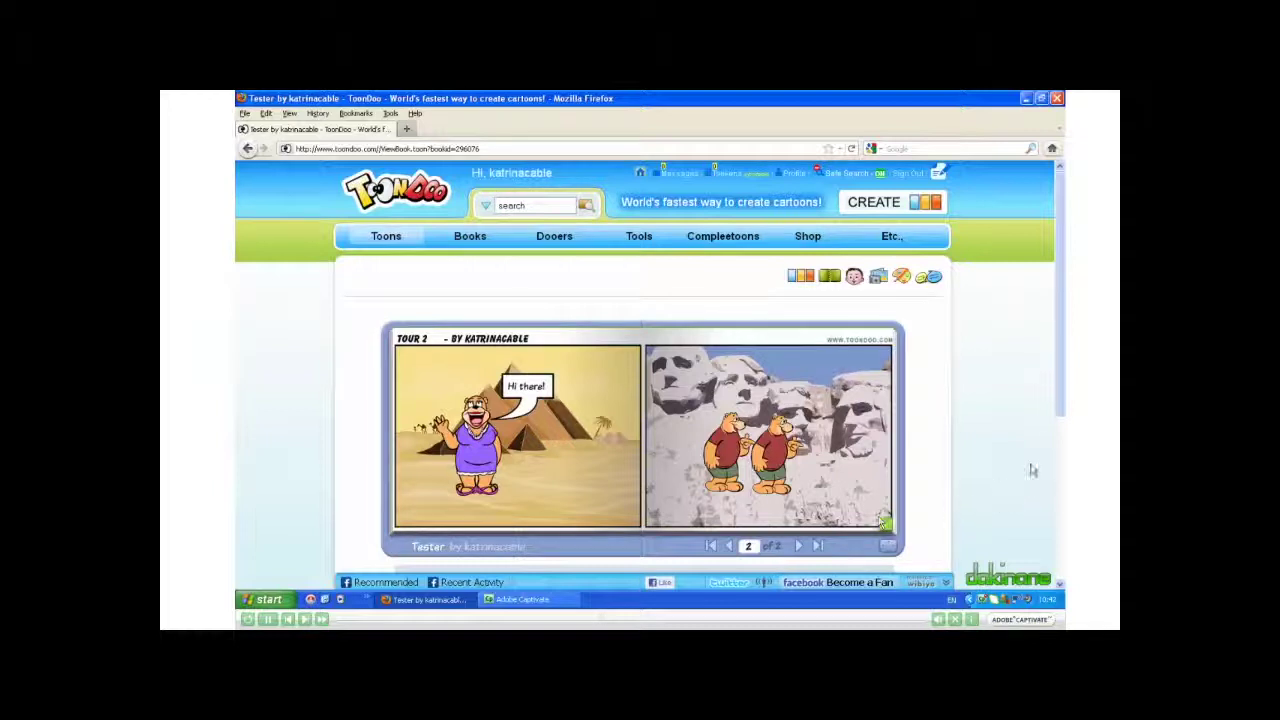
scroll(1062, 407, down, 1)
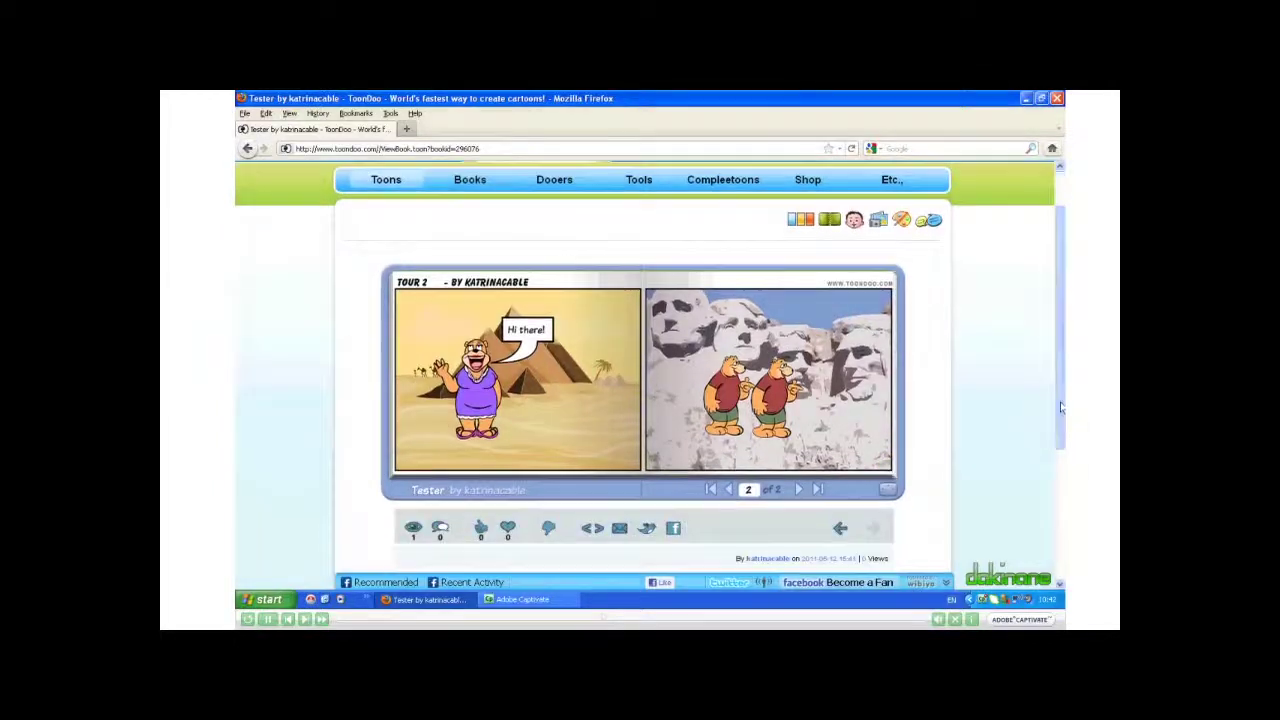
Step: Copy the Tester book's Flash FlipBook embed code from the embed options below the book
click(591, 529)
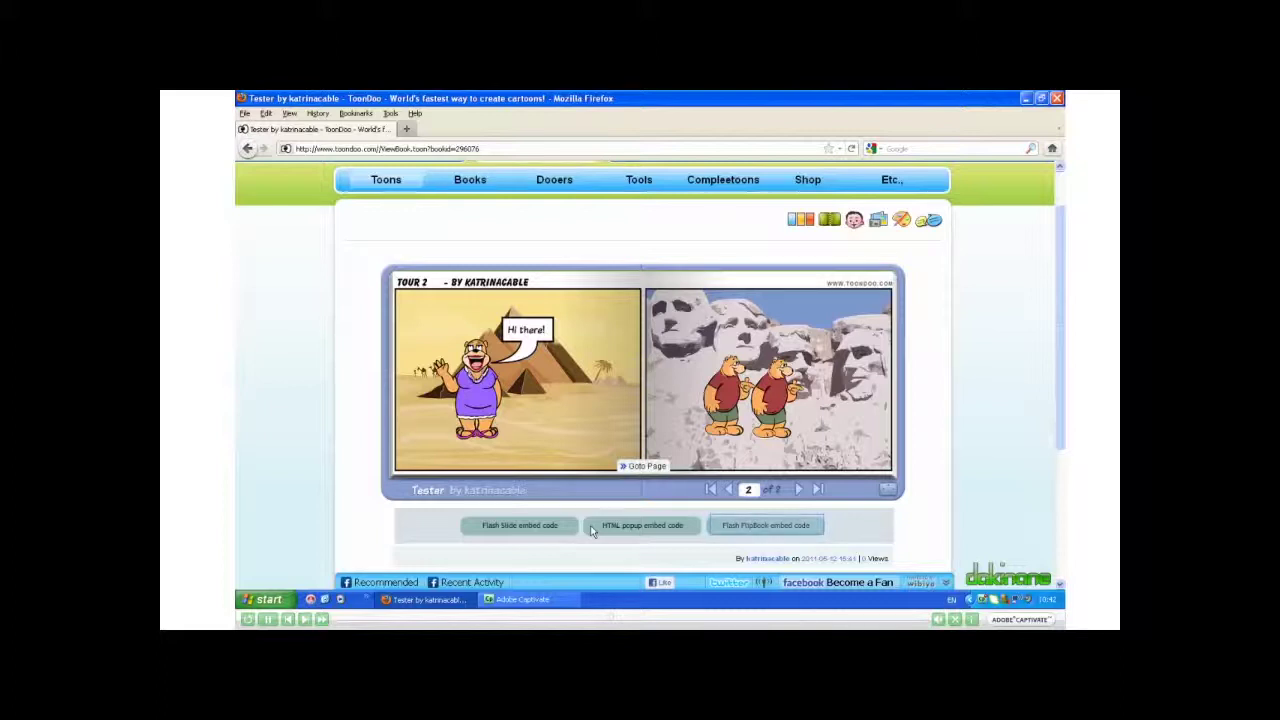
click(755, 528)
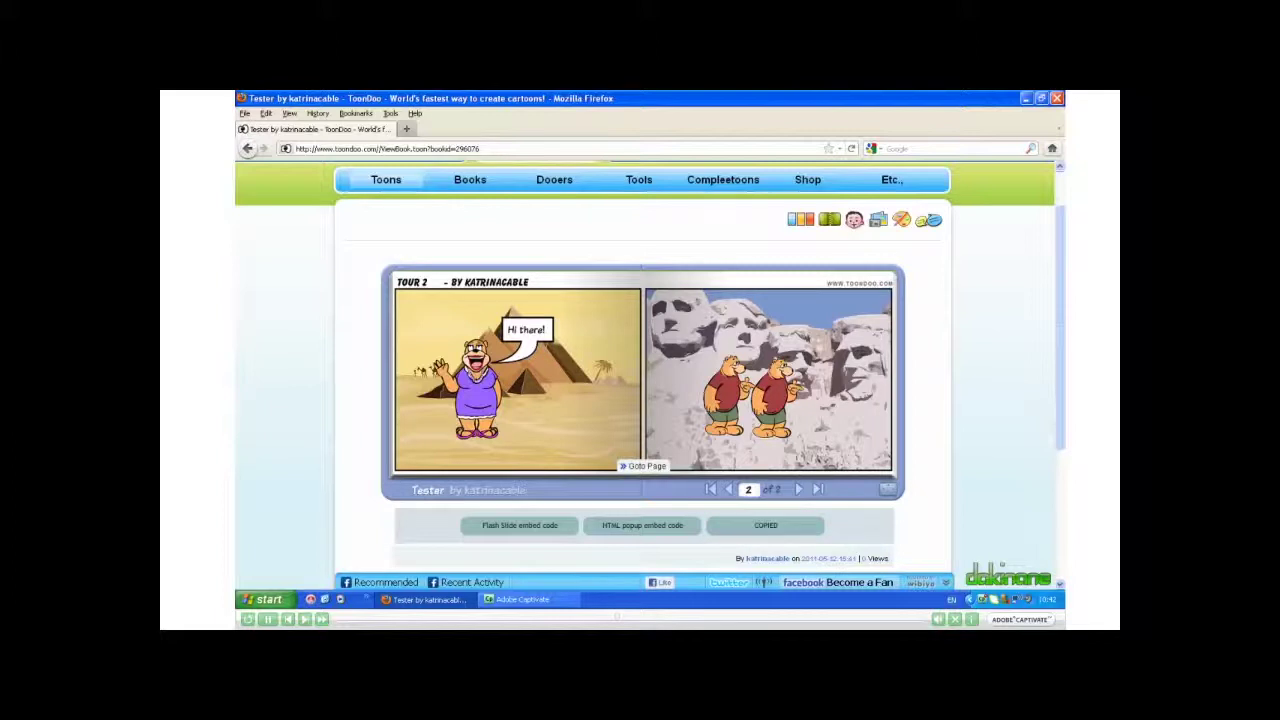